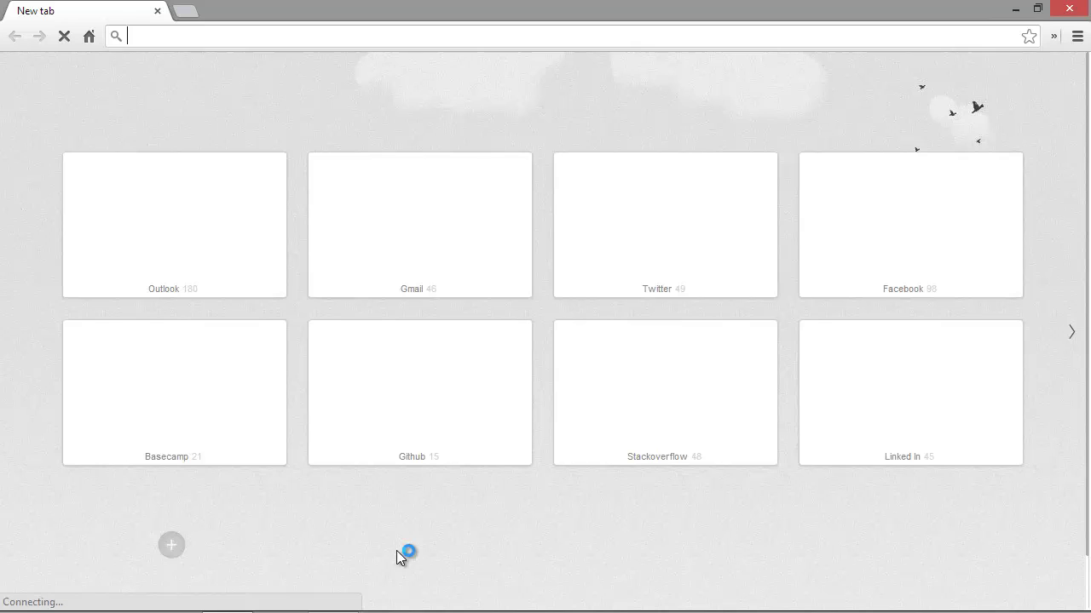
Search the web for apache 2.4 and open the Microsoft Windows platform notes in the Apache HTTP Server 2.4 documentation.
type("apache 2.4")
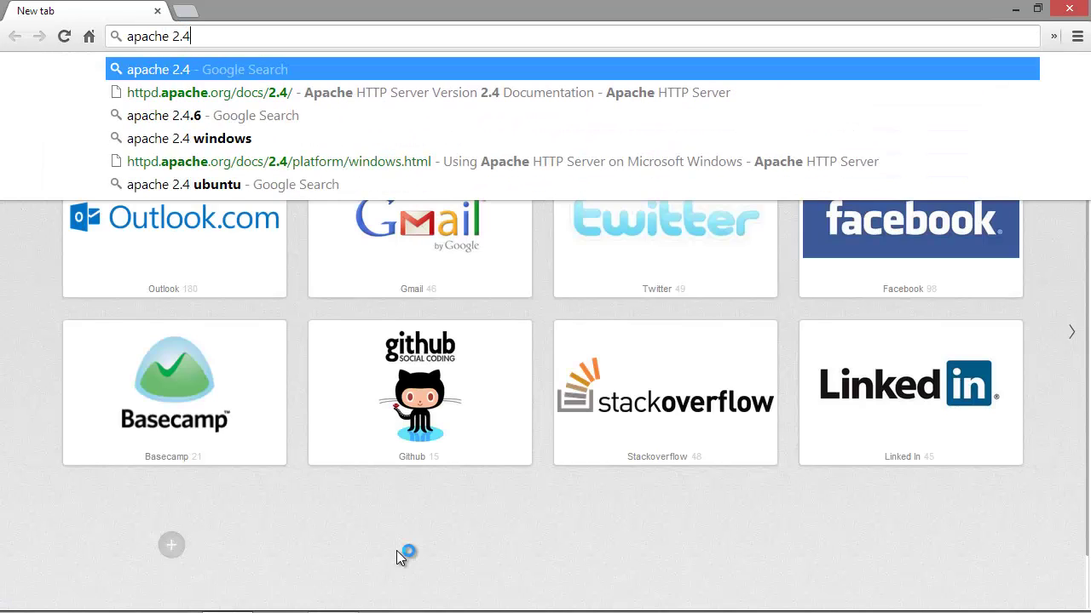
key("Return")
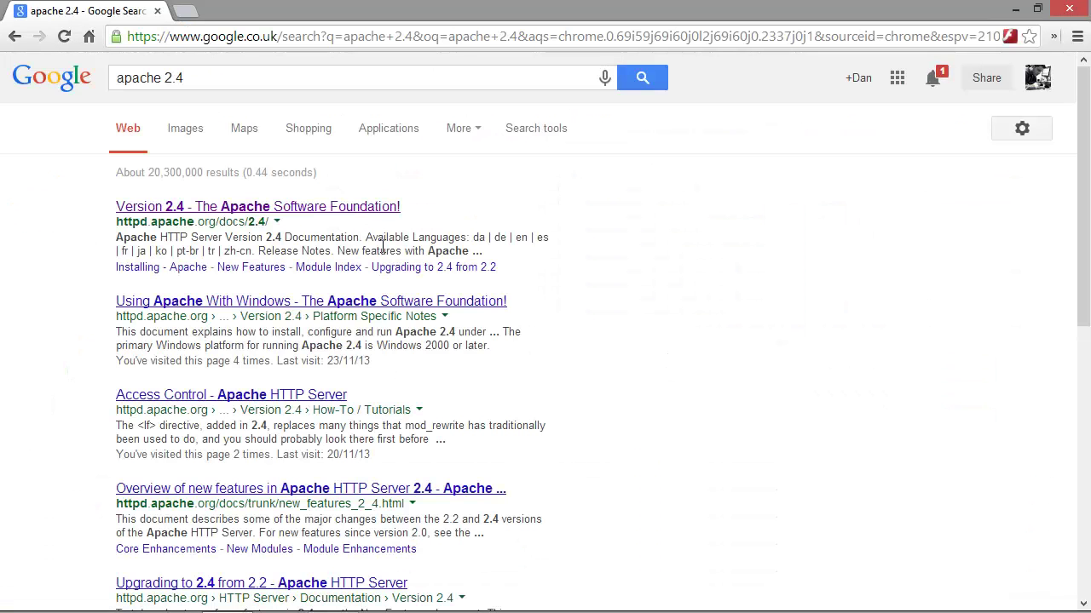
left_click(342, 208)
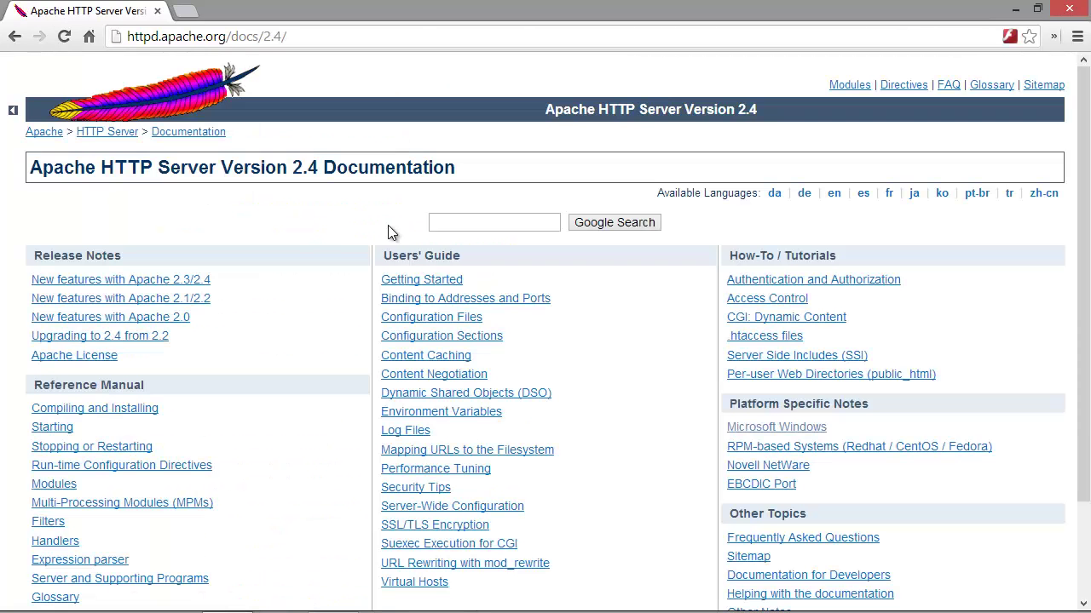
left_click(776, 428)
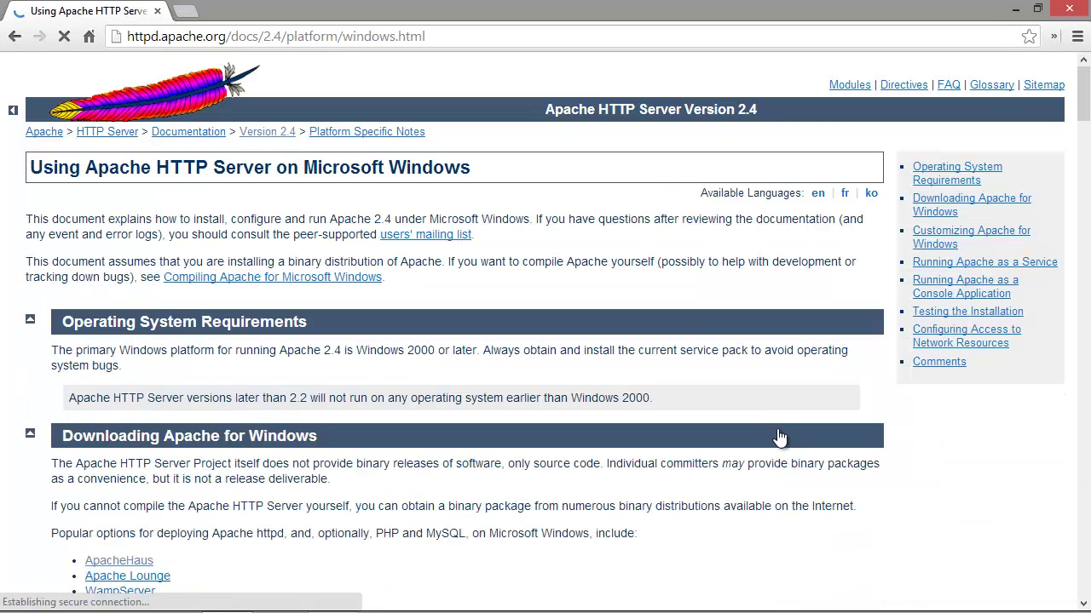
Go to the ApacheHaus downloads and download the Apache 2.4.7 VC11 package httpd-2.4.7-x86-vc11.zip from the German mirror.
scroll(674, 339, "down", 1)
scroll(673, 336, "down", 1)
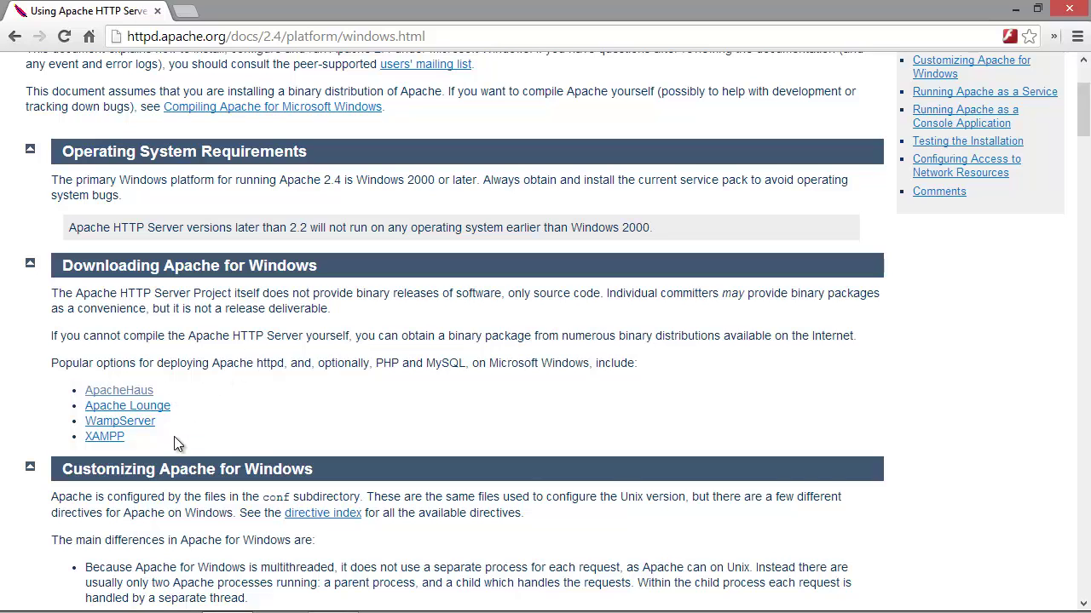
left_click(129, 394)
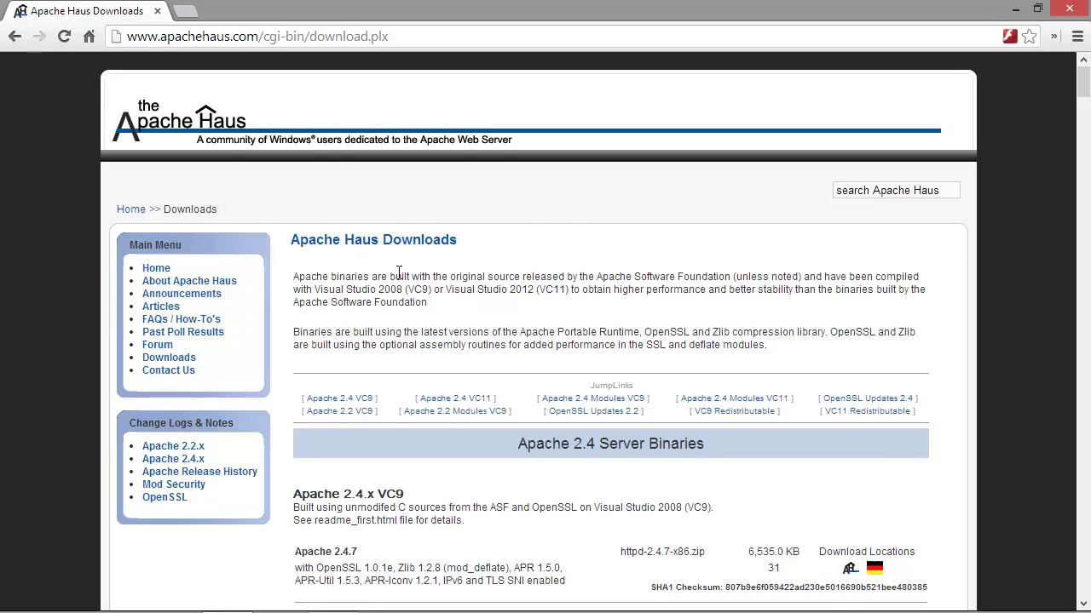
scroll(427, 299, "down", 4)
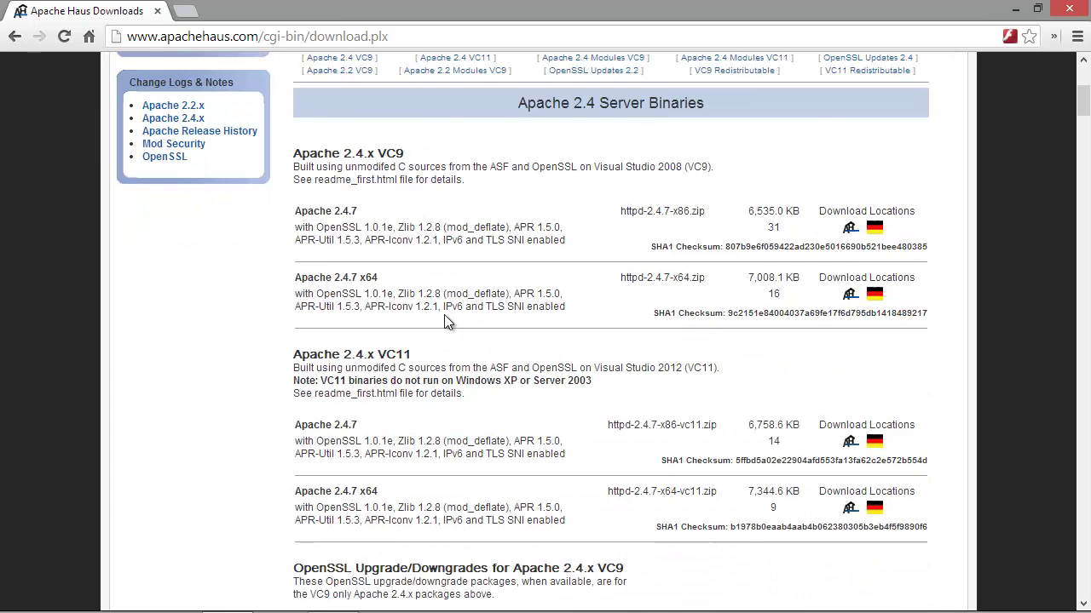
scroll(444, 315, "down", 1)
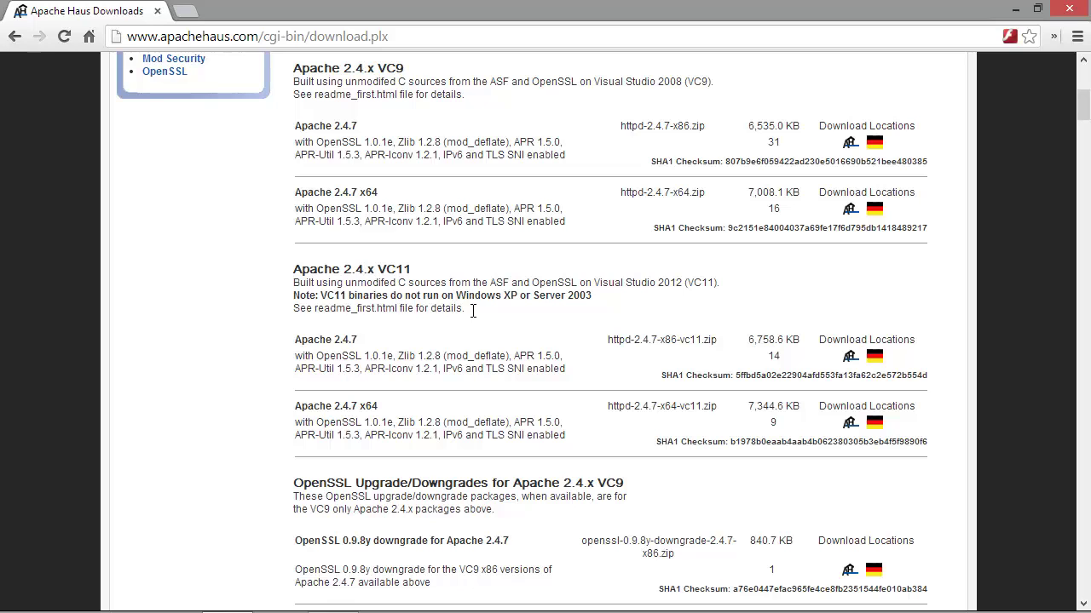
left_click(874, 356)
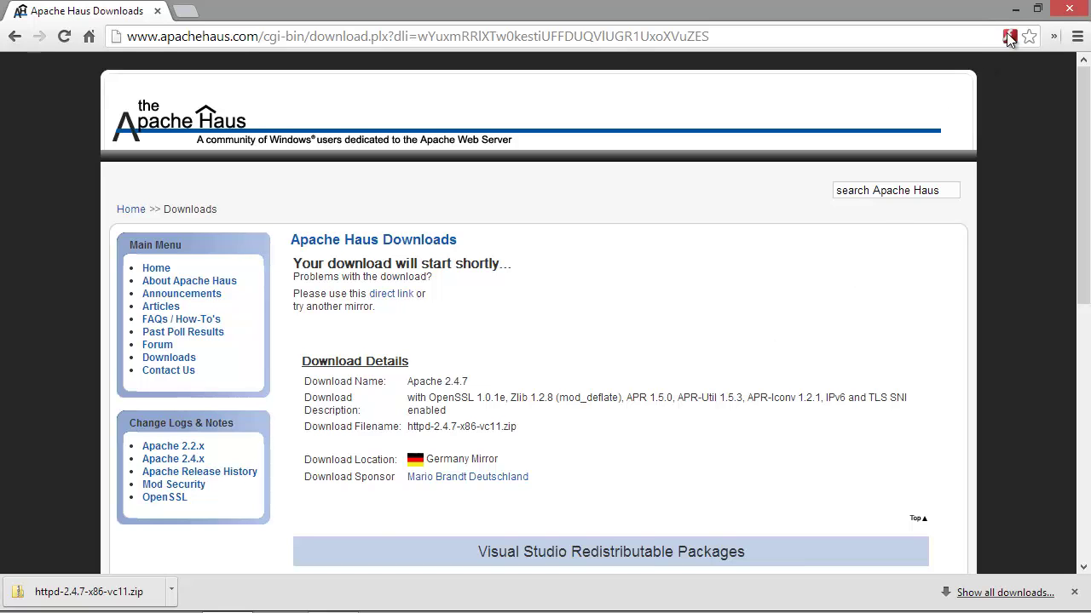
Minimize the browser, switch to File Explorer and open the Program Files (x86) folder on Local Disk (C:).
left_click(1015, 9)
left_click(121, 596)
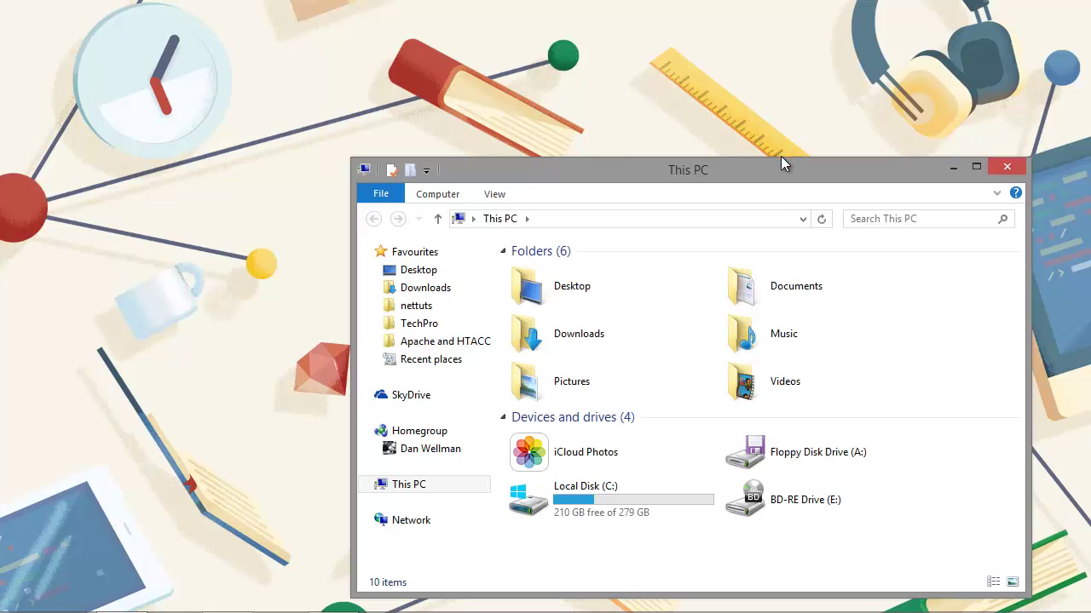
left_click_drag(794, 172, 699, 61)
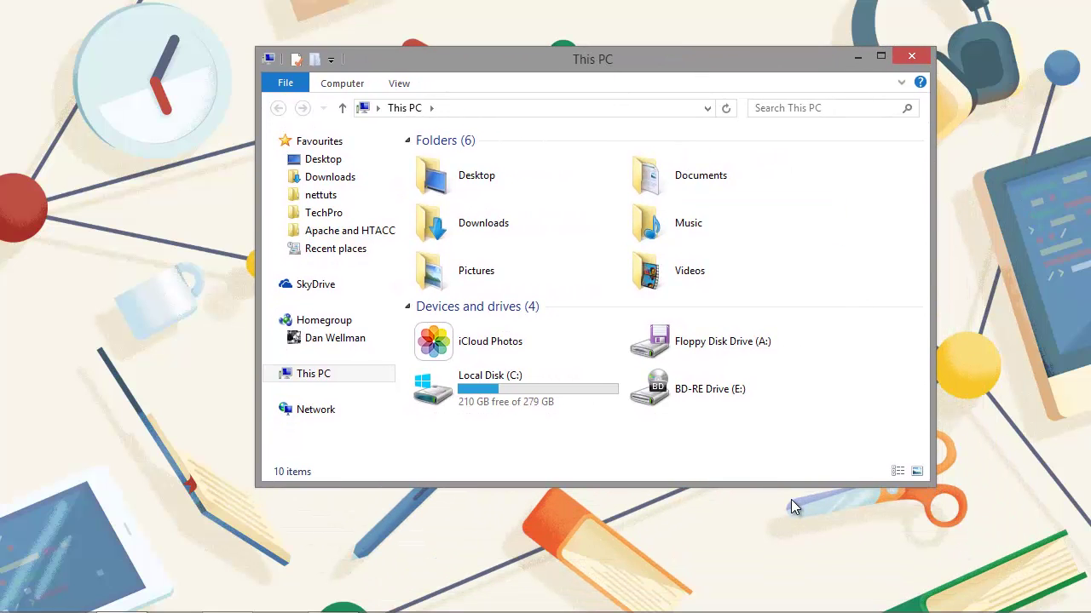
double_click(519, 393)
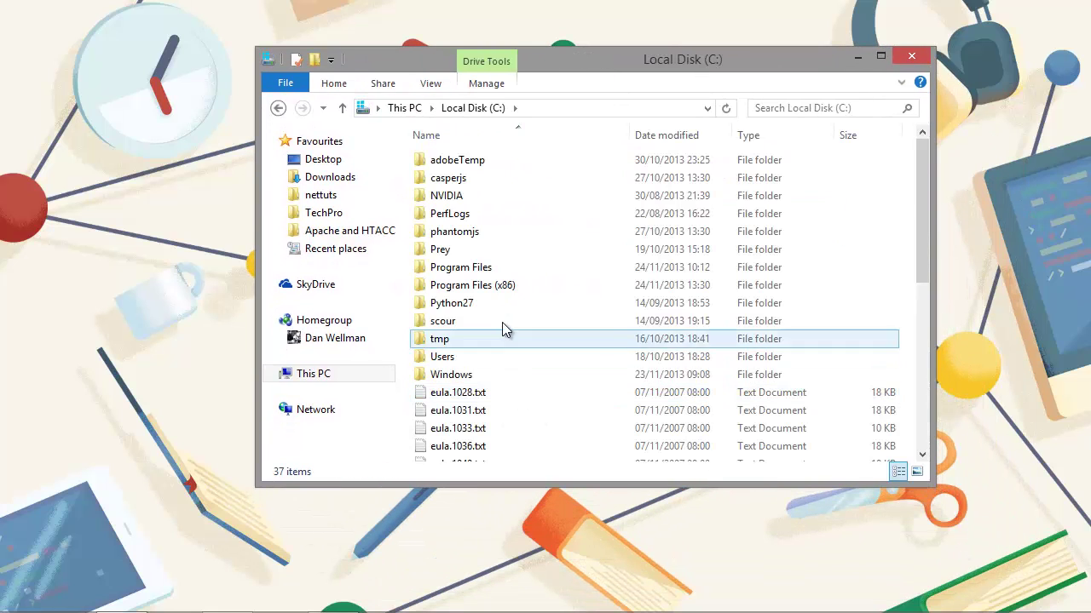
double_click(543, 287)
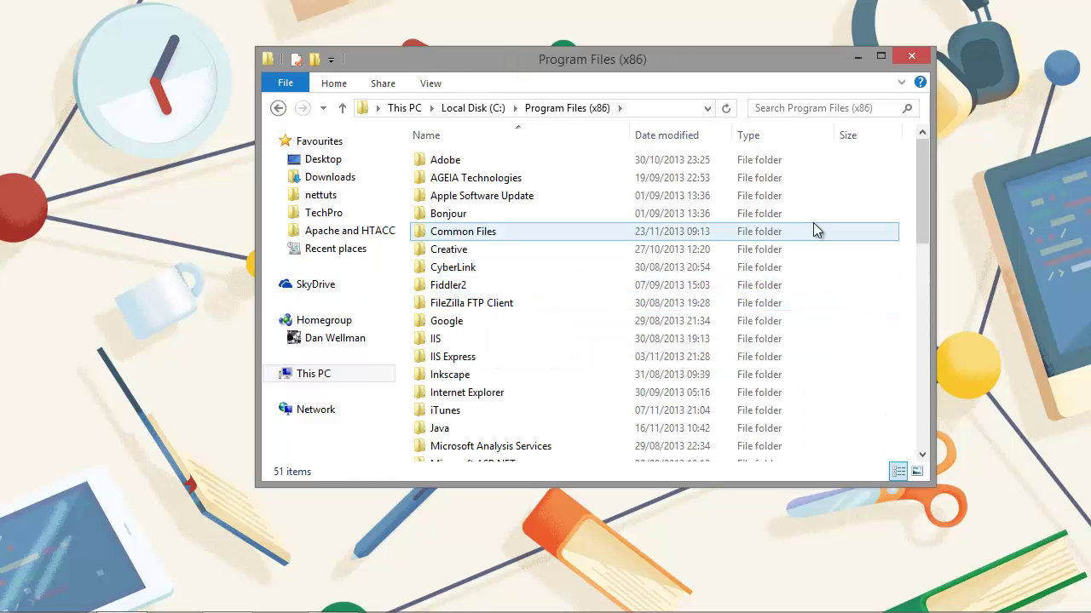
Create a new folder in Program Files (x86) with the name Apacher So.
right_click(872, 309)
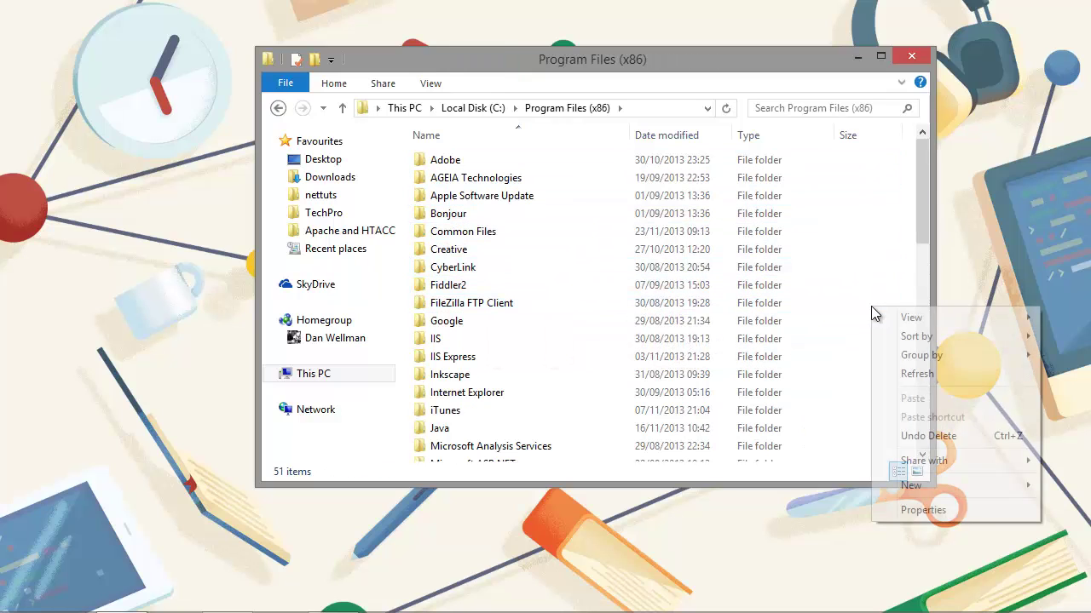
mouse_move(927, 488)
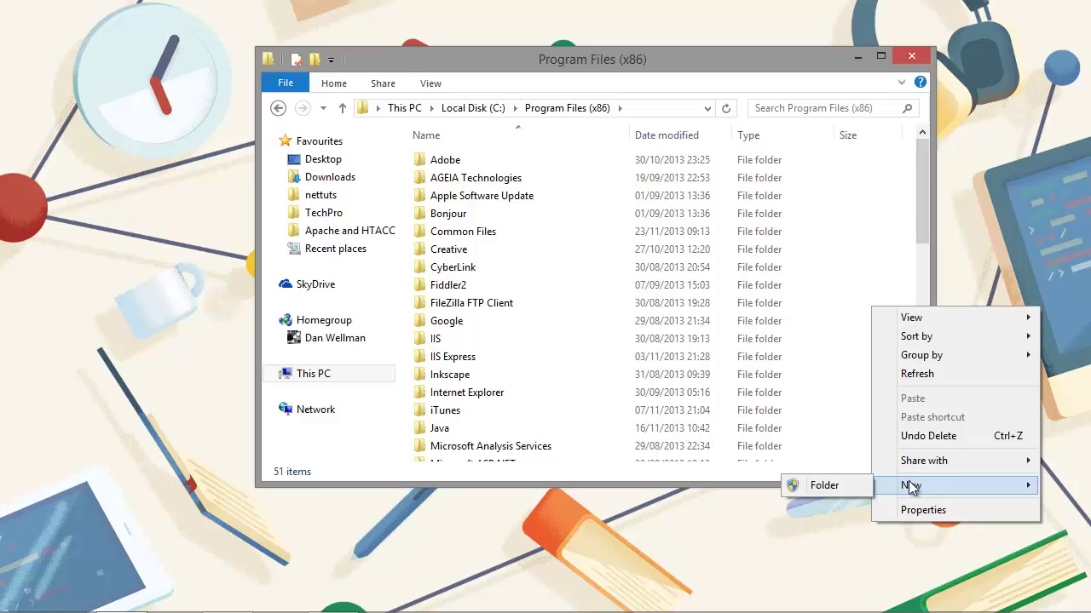
left_click(862, 486)
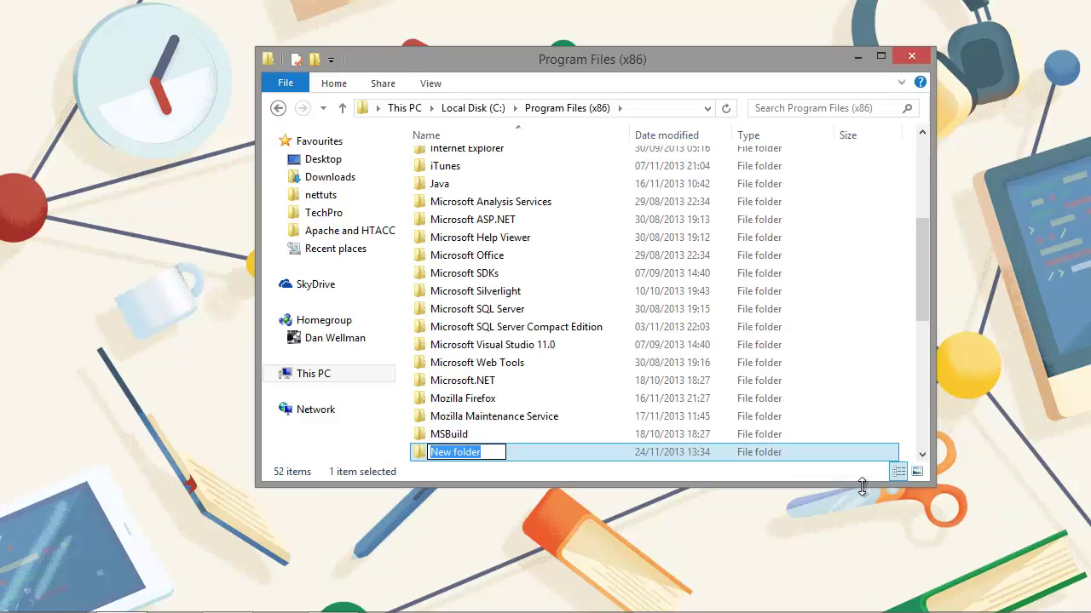
type("Apacher So")
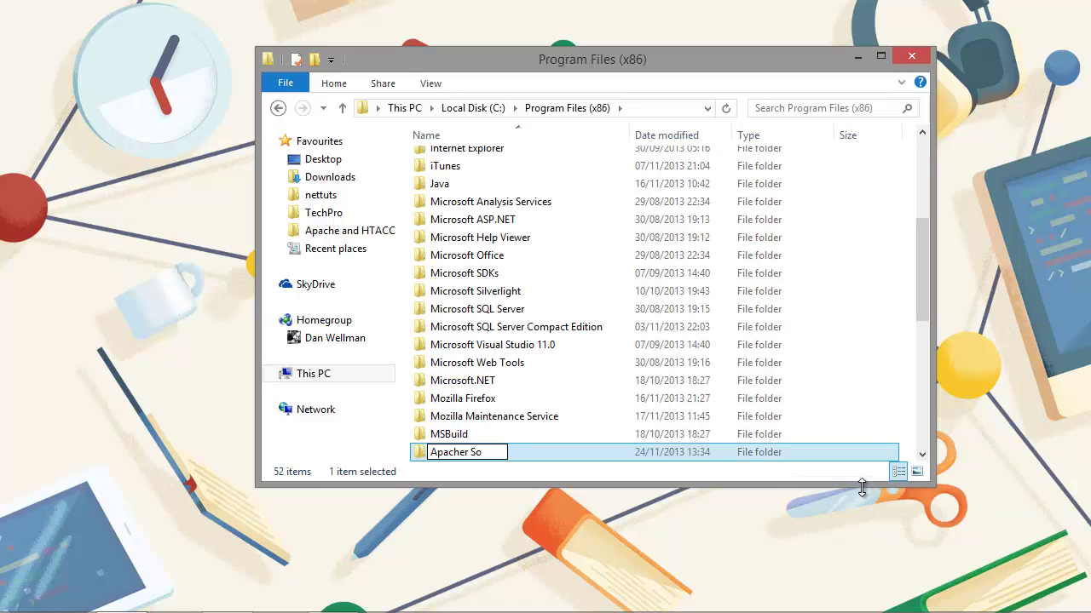
key("alt+Left")
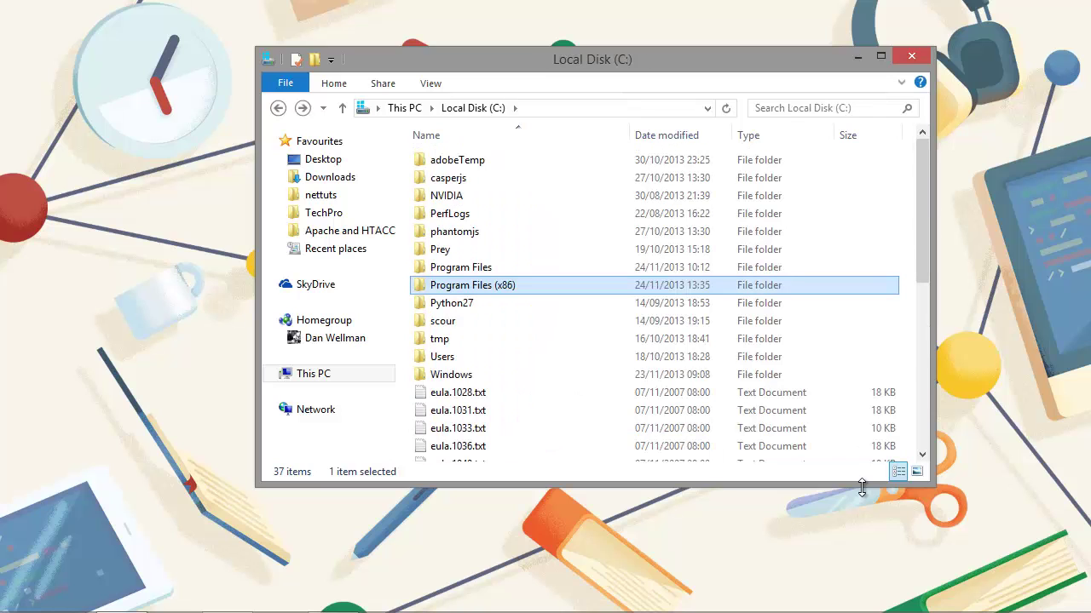
Return to Program Files (x86) and rename the Apacher So folder as Apacher Software Foundation, granting administrator permission.
scroll(581, 382, "down", 6)
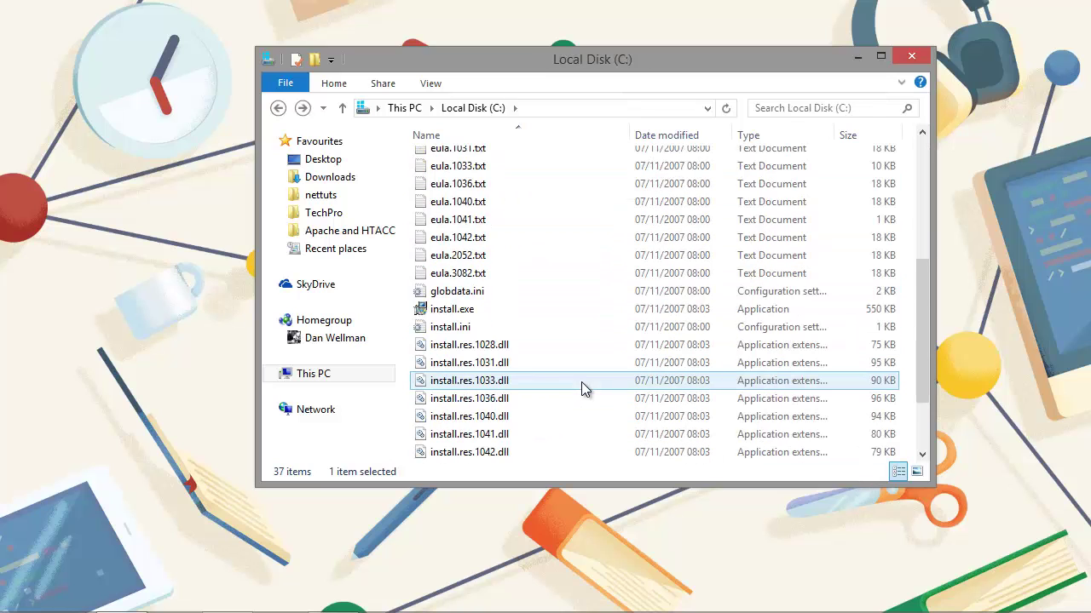
scroll(581, 382, "up", 6)
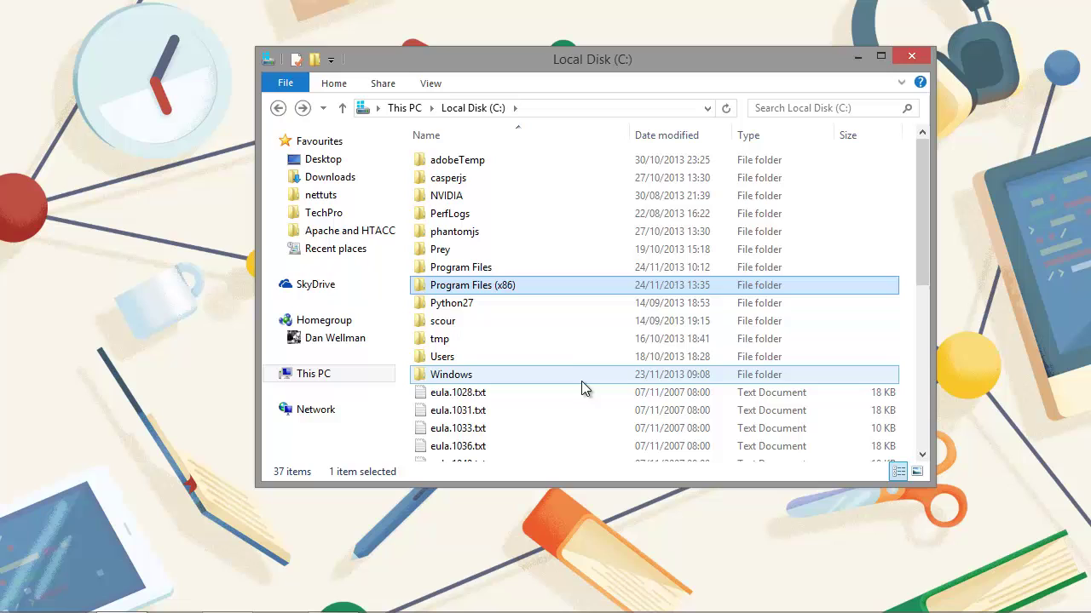
double_click(527, 285)
left_click(511, 198)
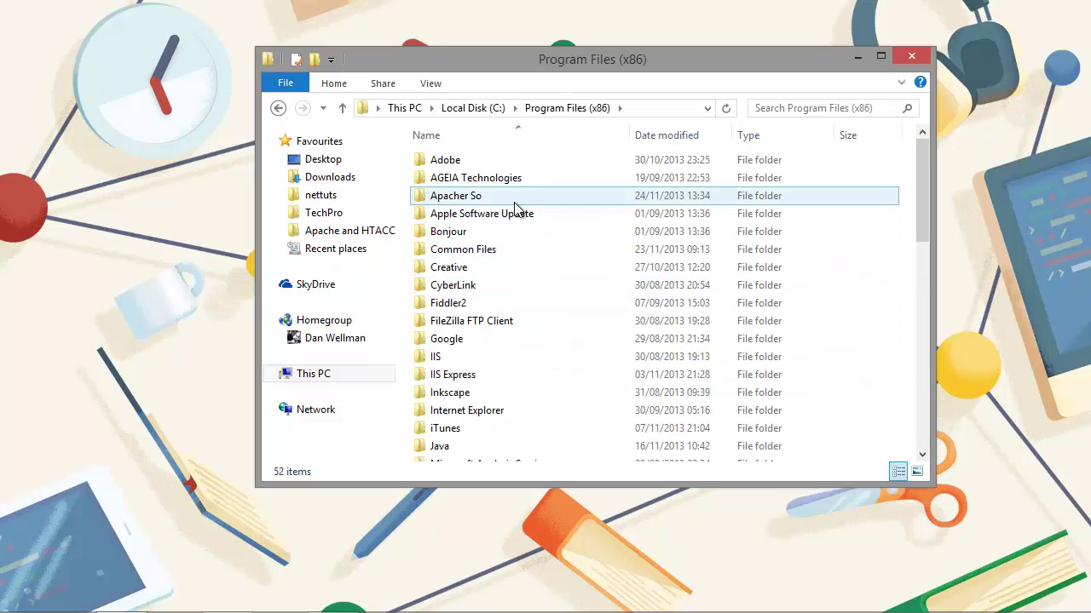
left_click(487, 197)
type("ware Fopundation")
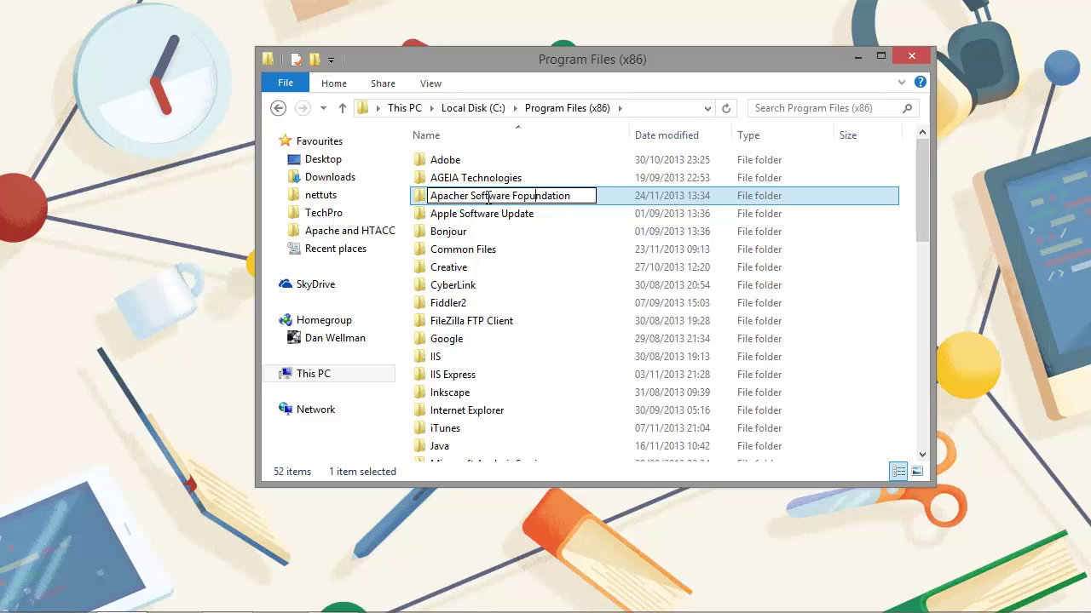
key("BackSpace")
key("Return")
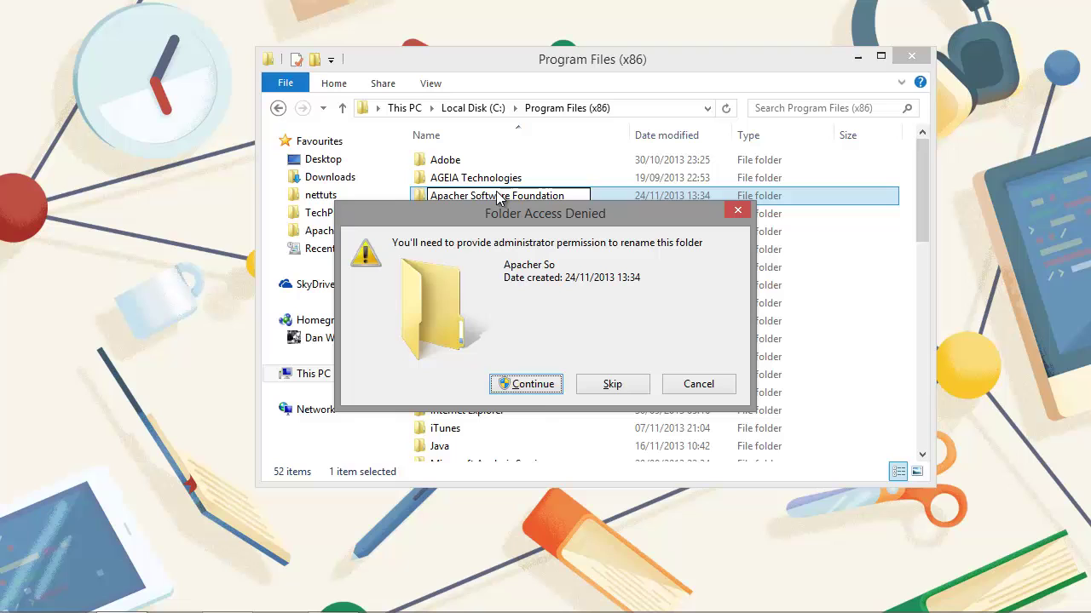
left_click(536, 383)
Create a subfolder named Apache2.4 inside the Apacher Software Foundation folder.
double_click(528, 201)
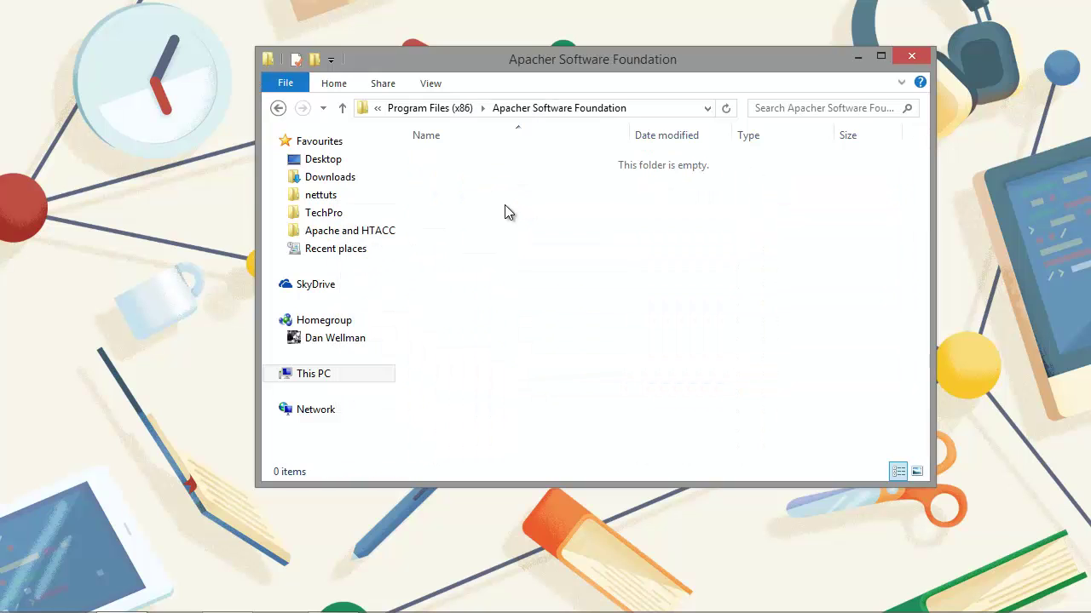
right_click(485, 204)
mouse_move(622, 388)
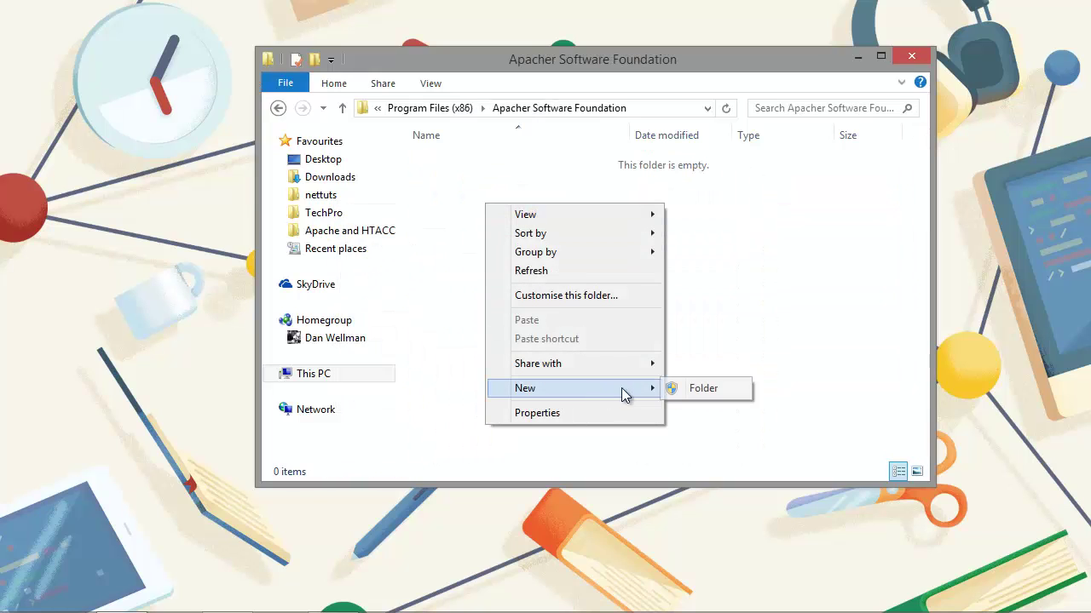
left_click(681, 389)
type("Apache2.4")
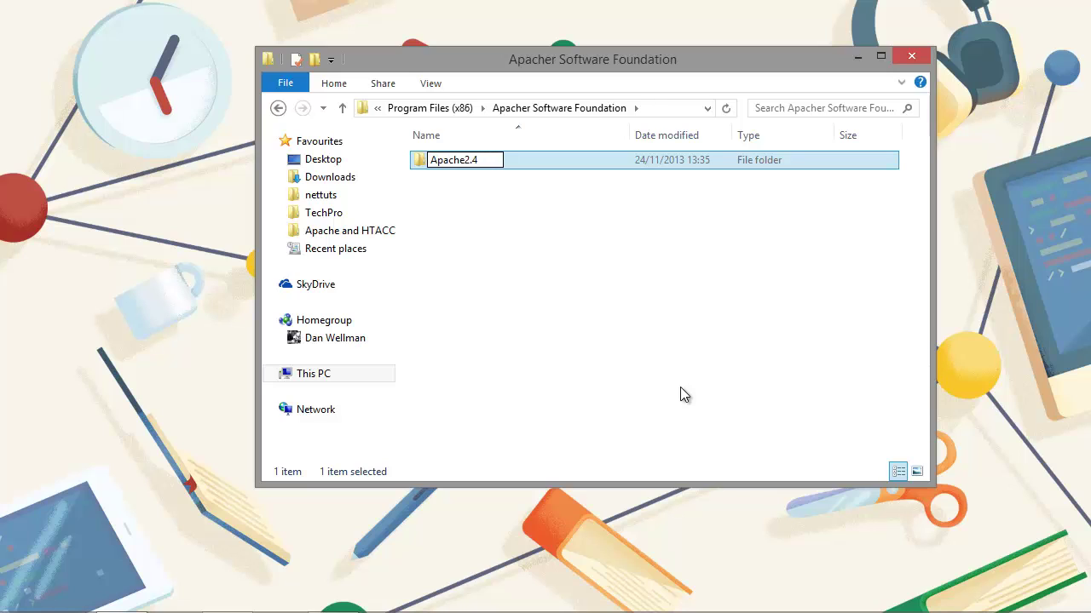
key("Return")
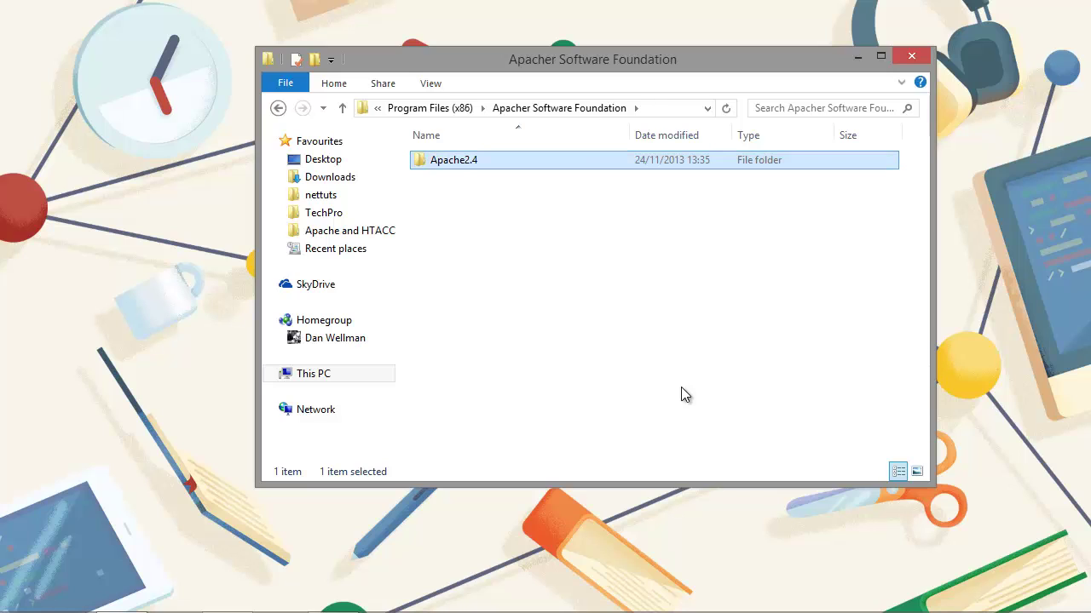
Open the empty Apache2.4 folder and show the Downloads folder in a second File Explorer window beside it.
double_click(472, 165)
left_click_drag(669, 58, 469, 52)
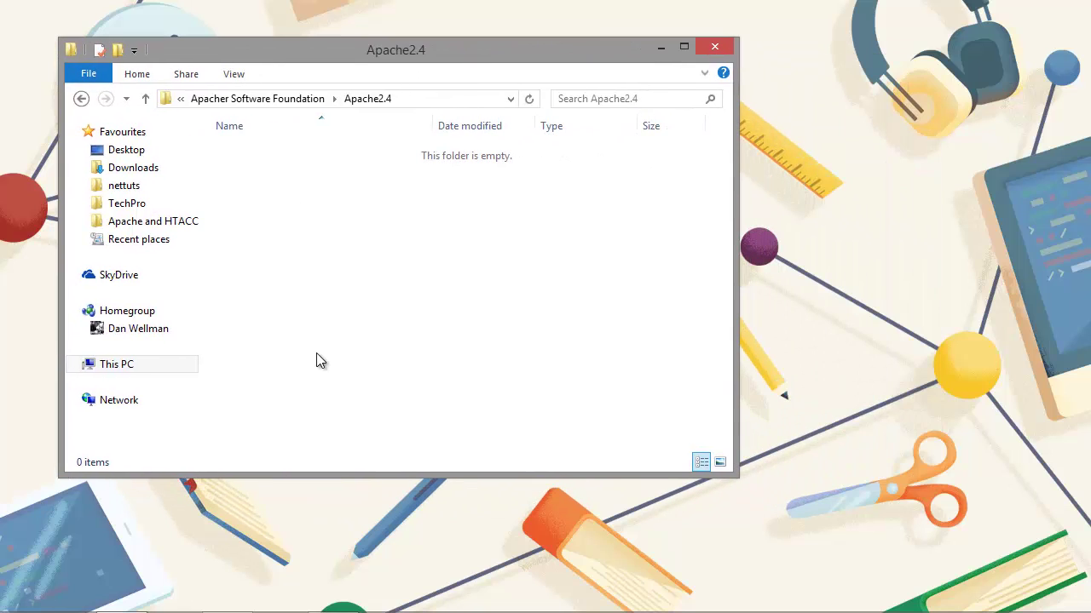
key("ctrl+n")
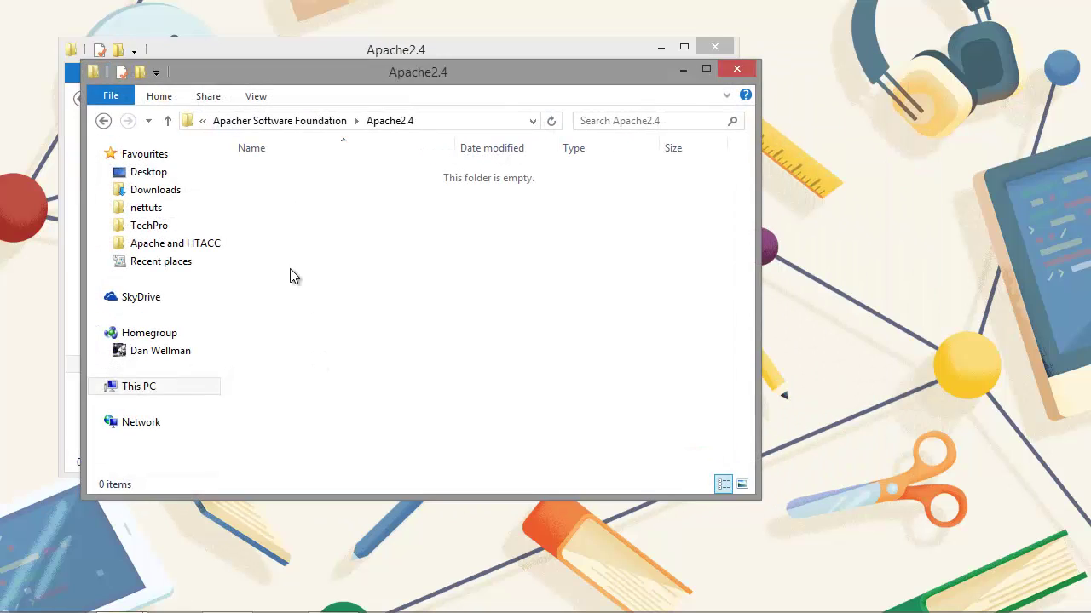
left_click(174, 190)
left_click_drag(353, 76, 771, 142)
Extract httpd-2.4.7-x86-vc11.zip into C:\Program Files (x86)\Apacher Software Foundation\Apache2.4, granting administrator permission.
right_click(726, 245)
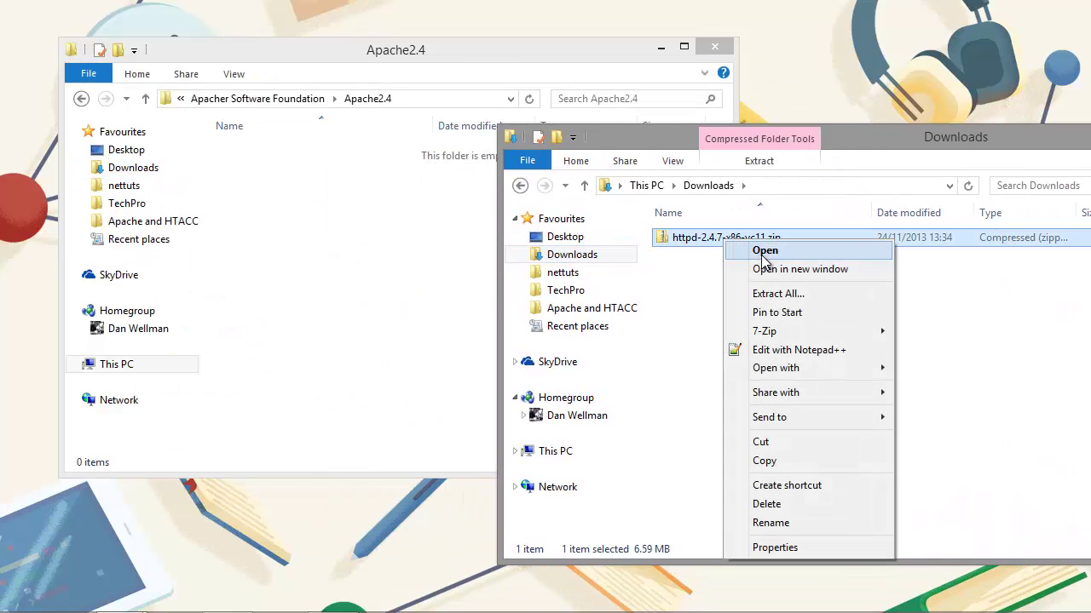
left_click(791, 294)
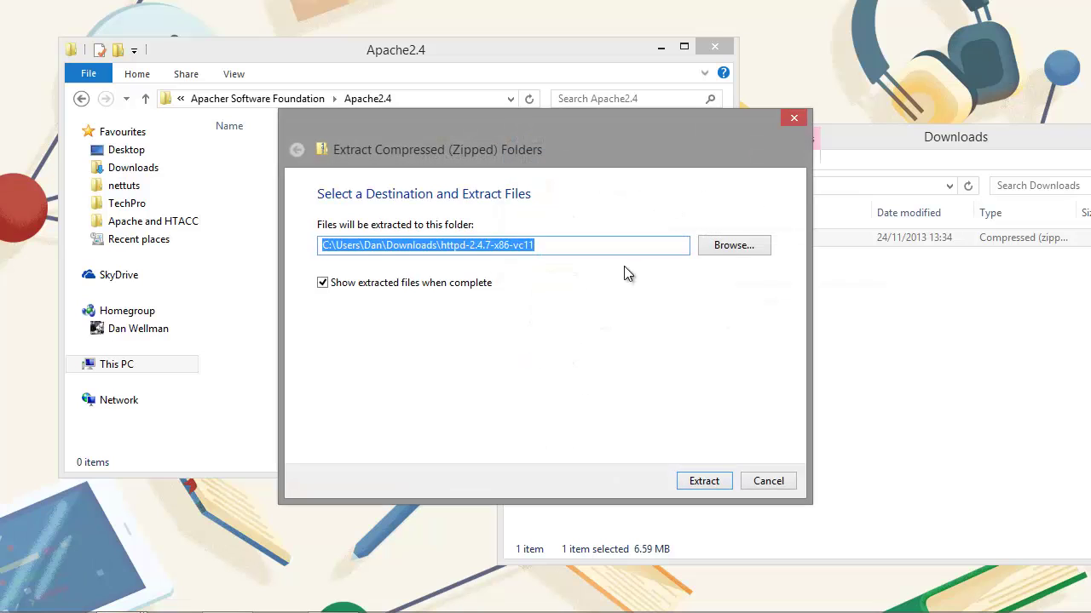
left_click(735, 249)
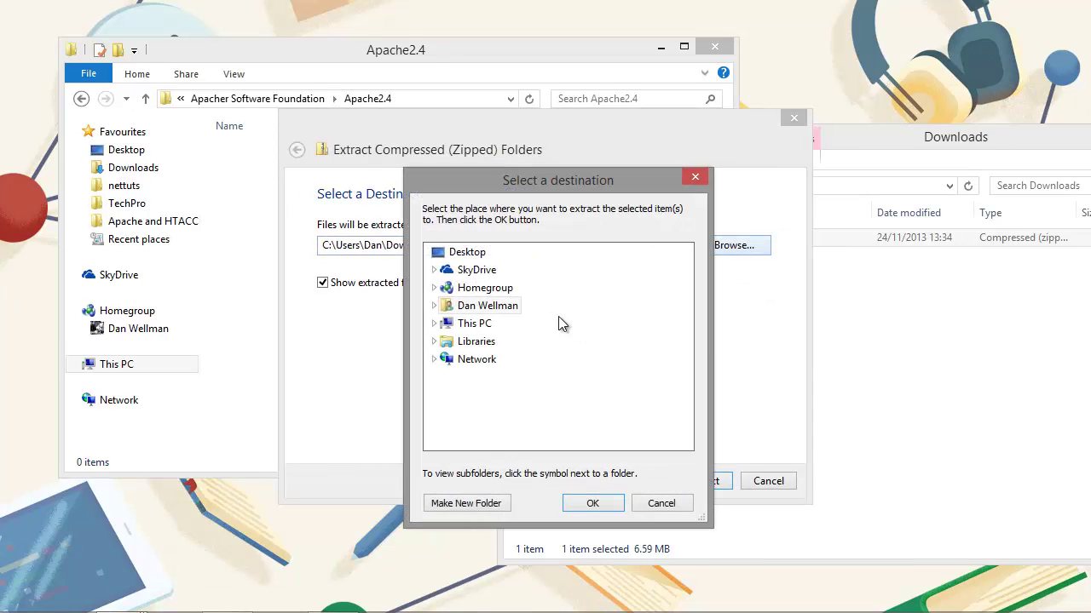
left_click(434, 323)
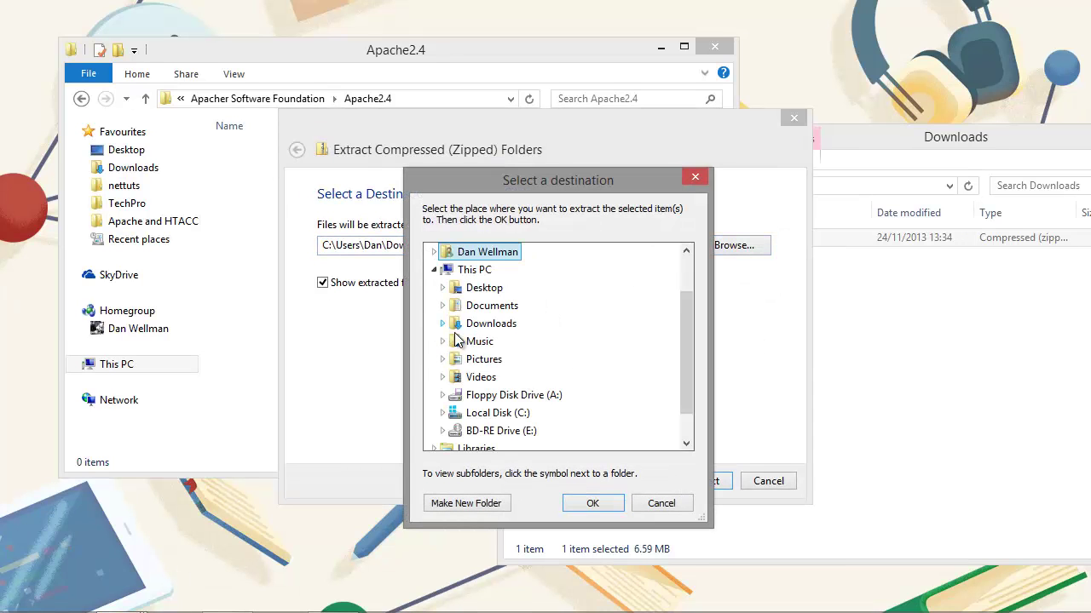
left_click(443, 412)
left_click(450, 395)
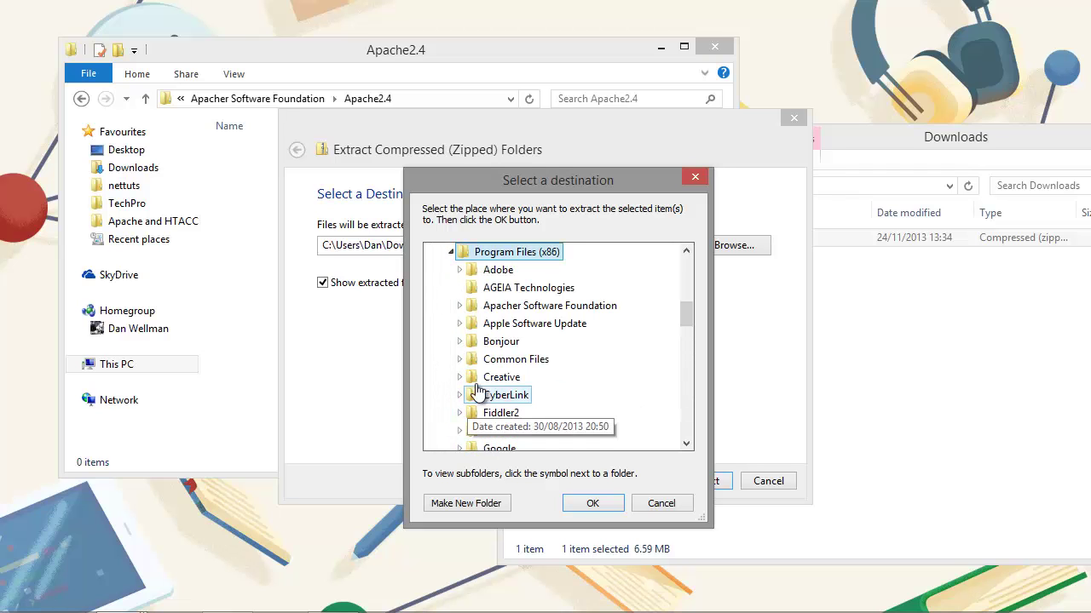
double_click(531, 305)
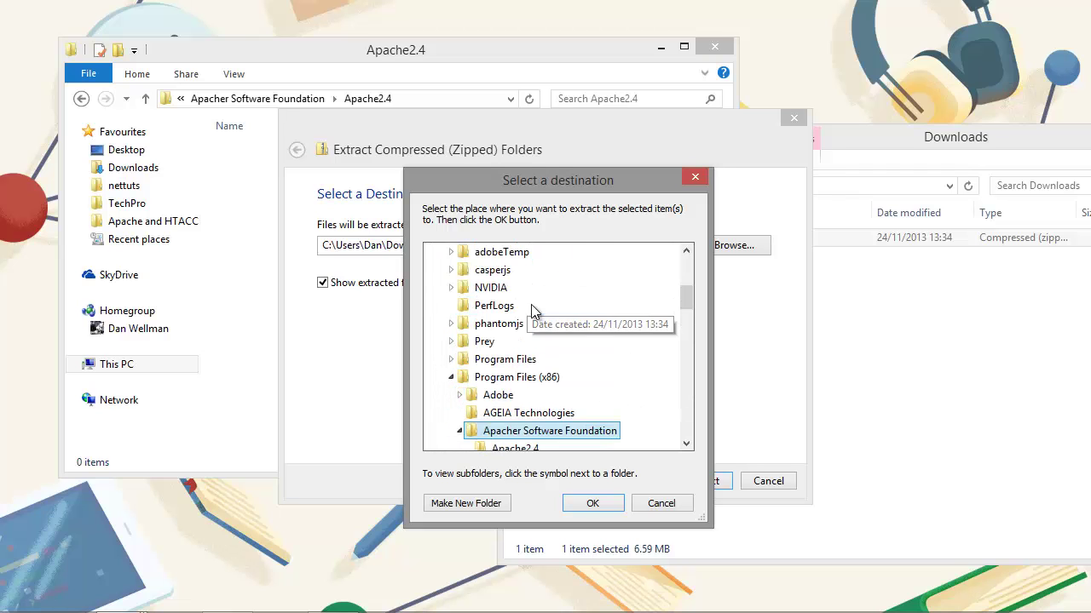
left_click(515, 448)
left_click(592, 502)
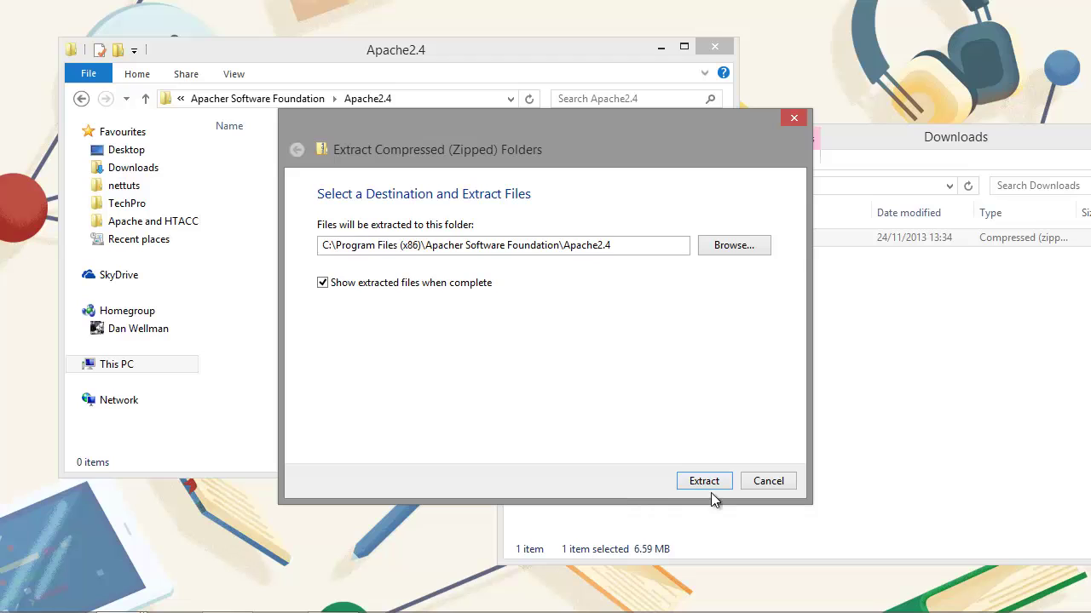
left_click(704, 483)
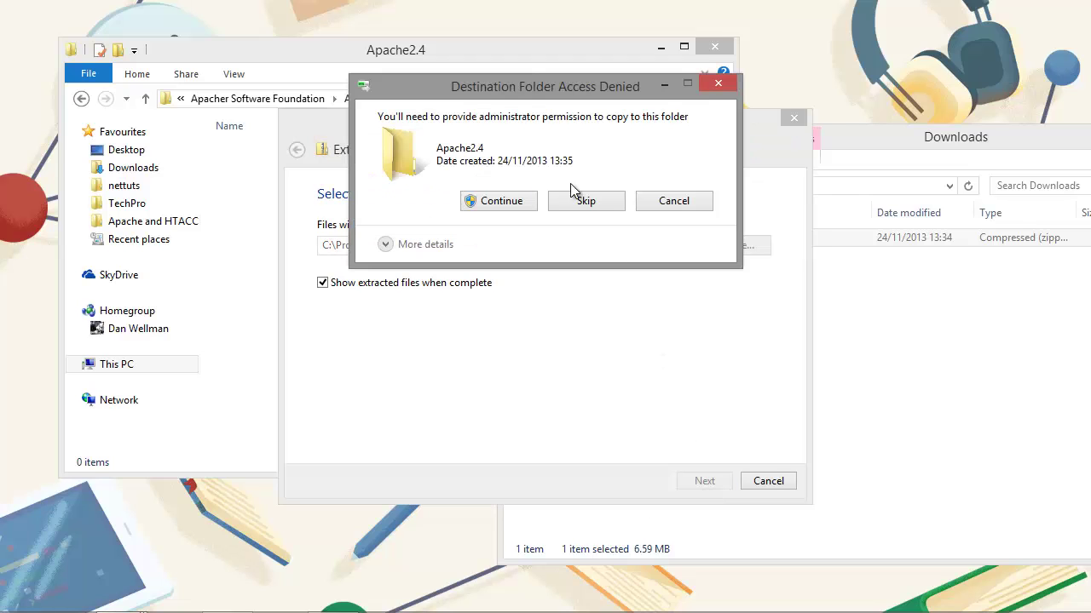
left_click(489, 201)
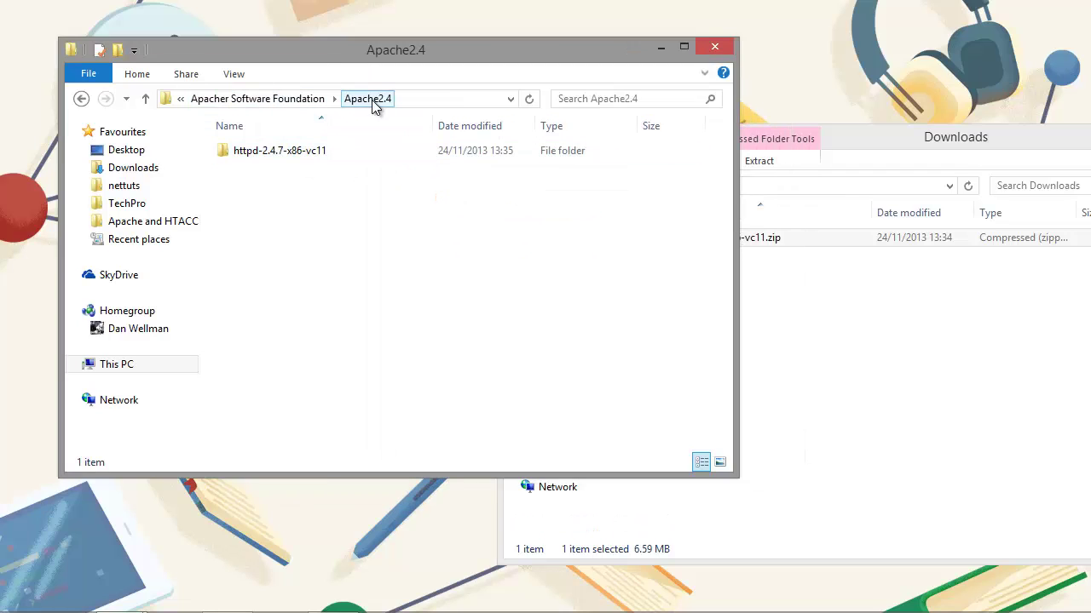
Copy the Apache24 folder from httpd-2.4.7-x86-vc11 up into the Apache2.4 folder, granting administrator permission.
double_click(285, 154)
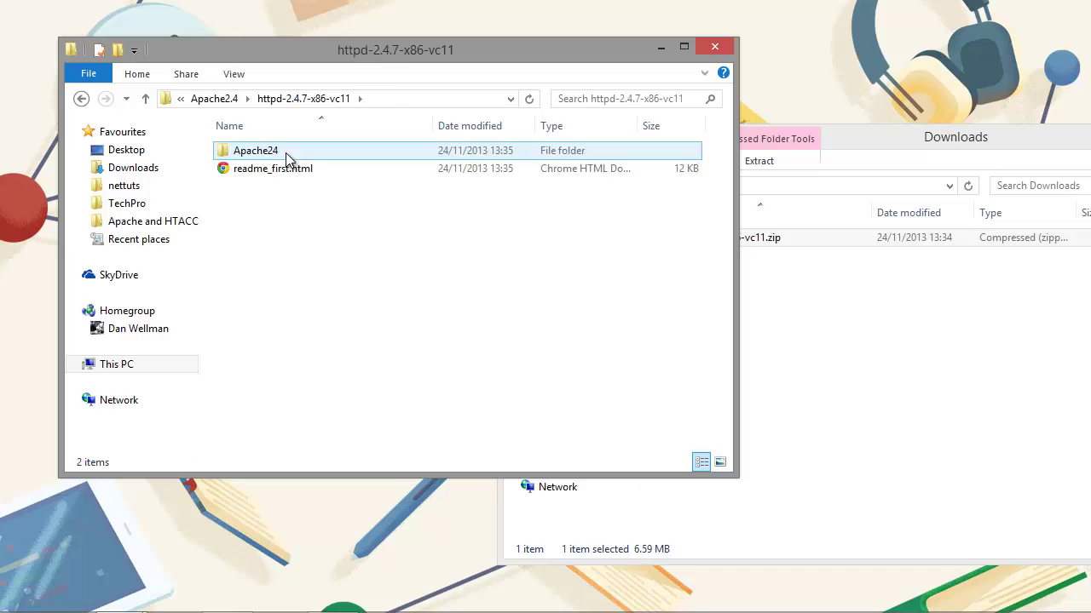
double_click(260, 151)
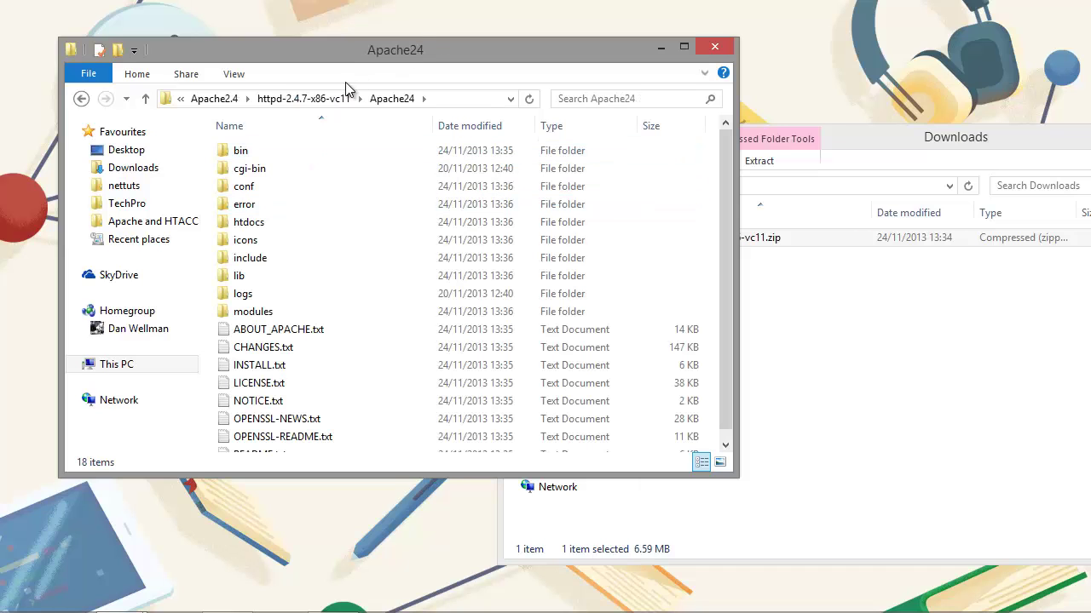
left_click(322, 96)
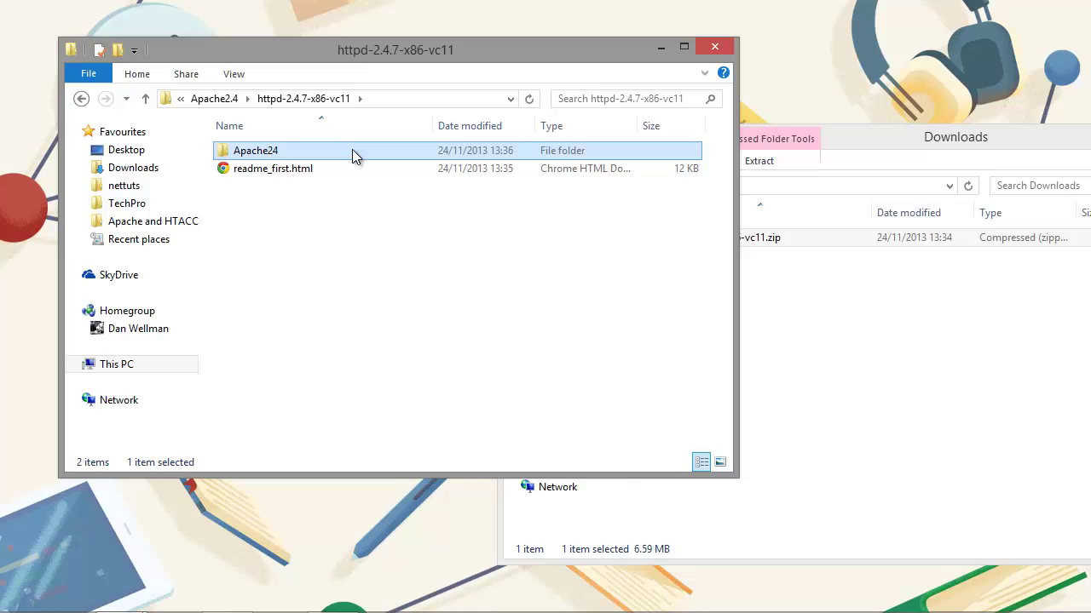
left_click(220, 100)
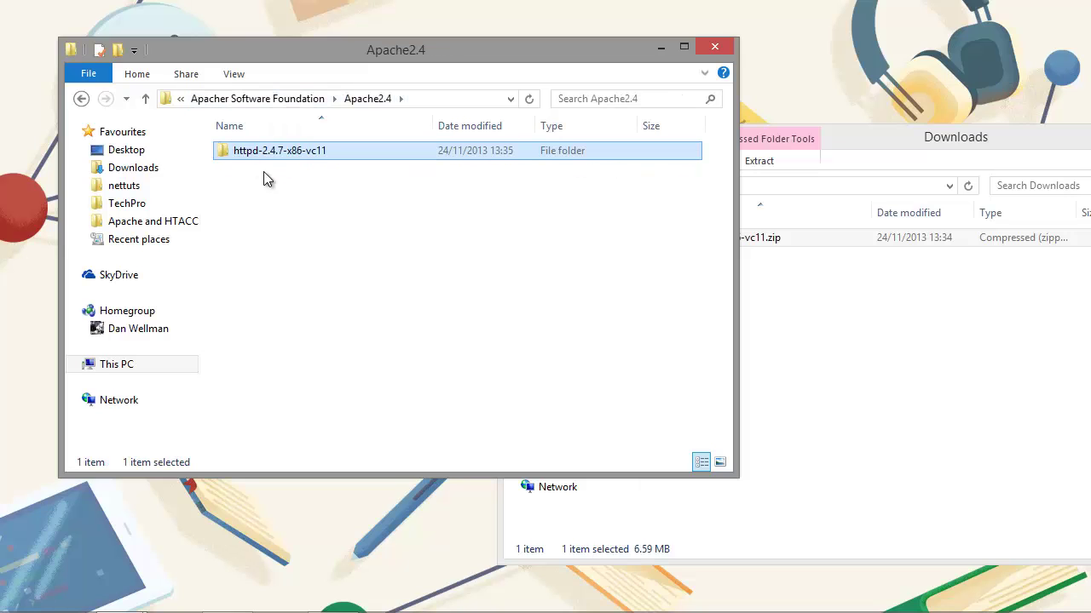
left_click(262, 252)
key("ctrl+v")
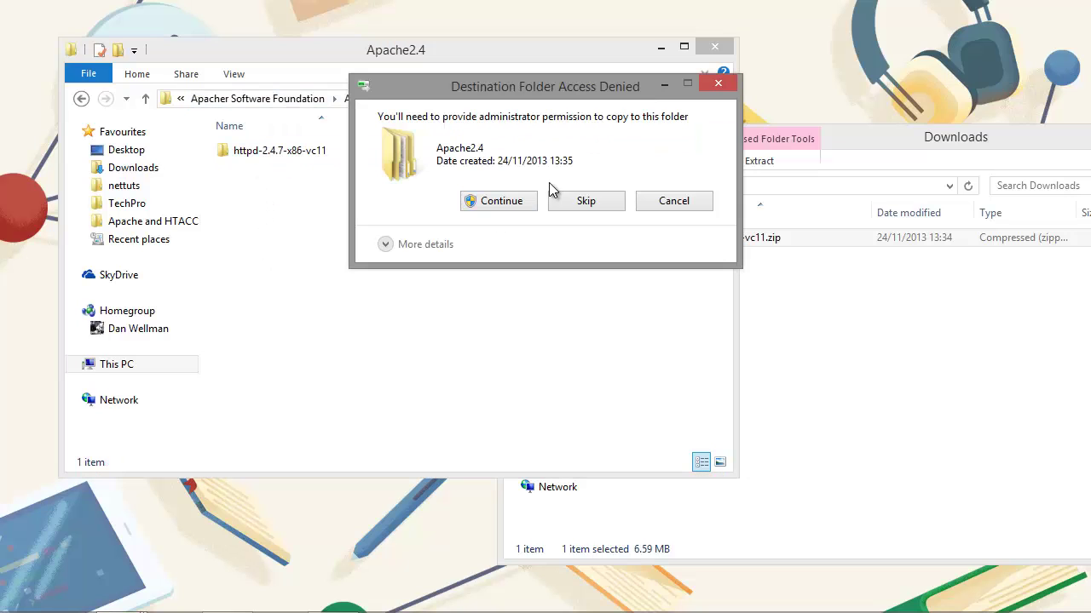
left_click(504, 203)
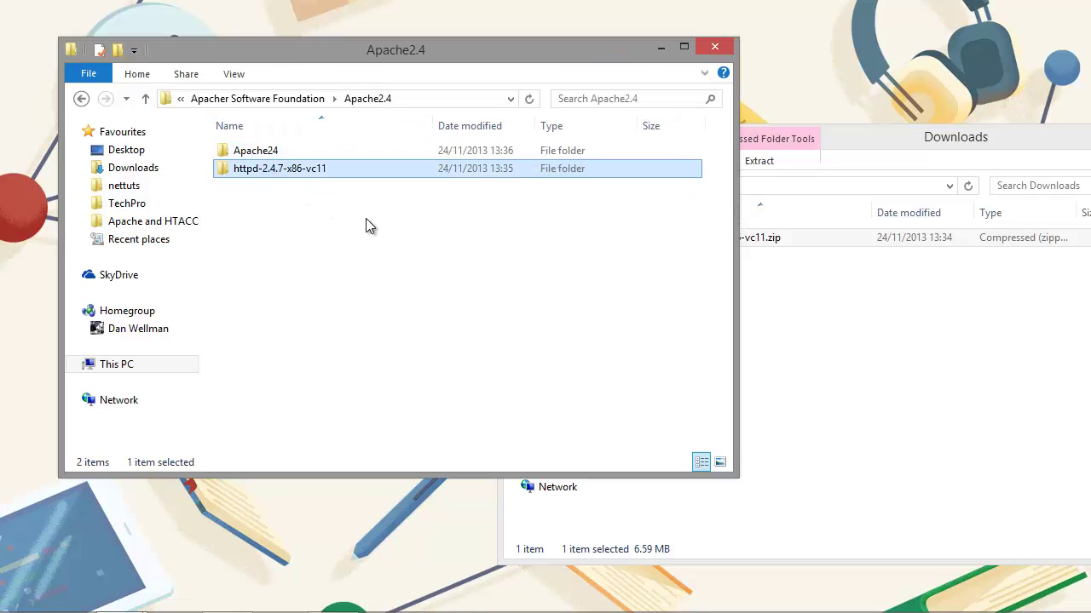
Delete the httpd-2.4.7-x86-vc11 folder with administrator permission, and open the Apache24 folder to look over its contents.
key("Delete")
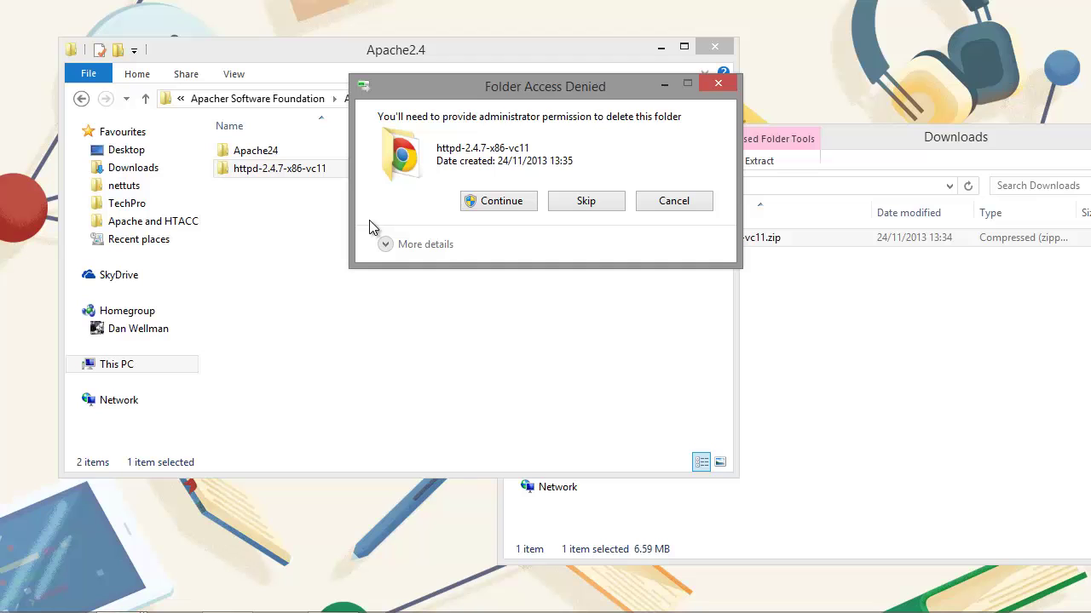
left_click(489, 206)
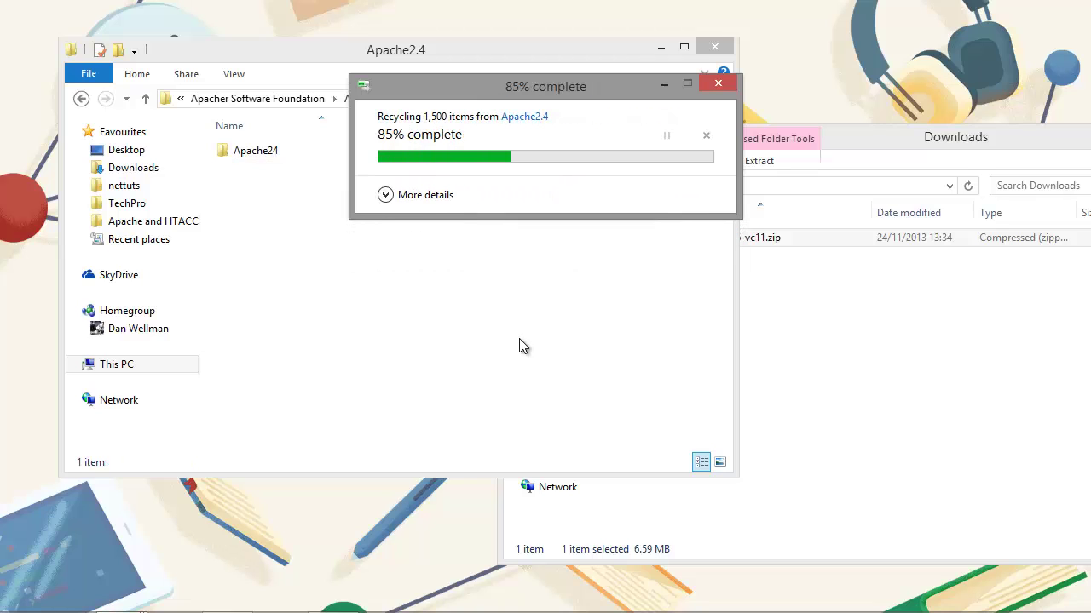
left_click(242, 153)
double_click(242, 154)
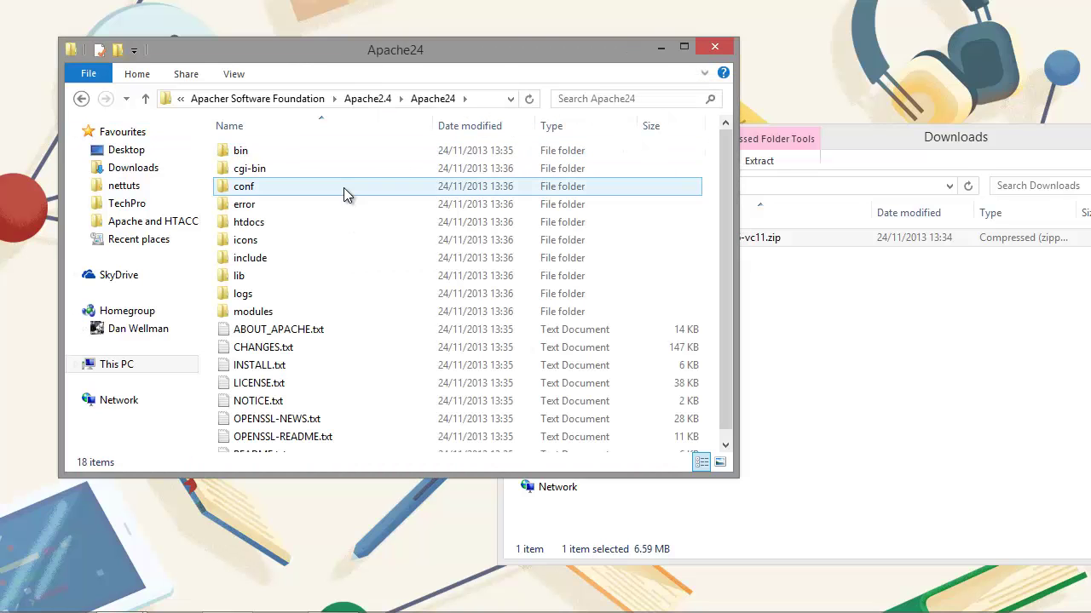
scroll(345, 334, "down", 1)
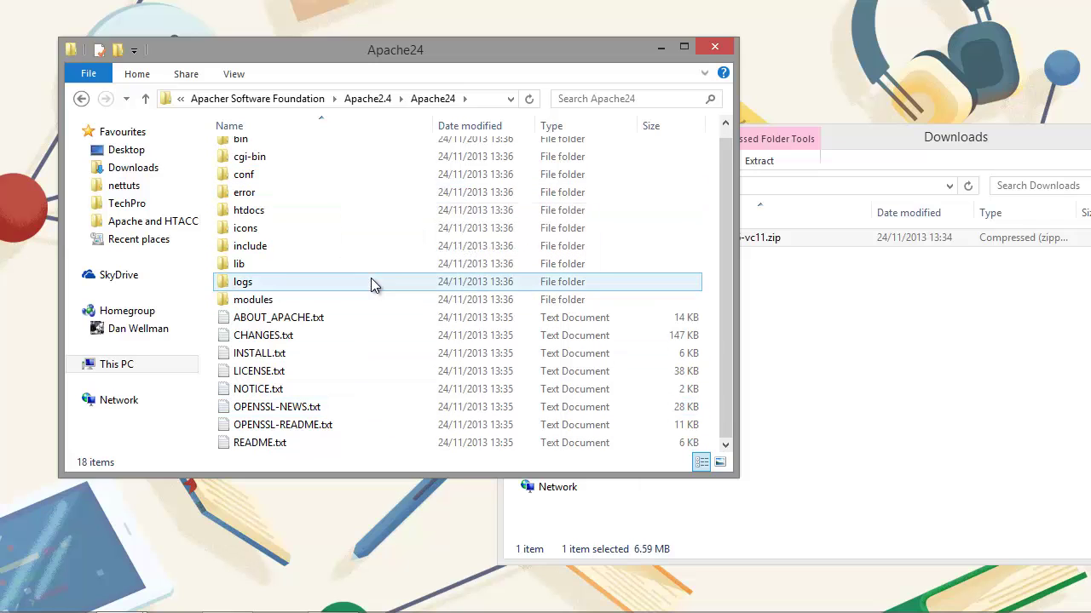
scroll(377, 413, "up", 1)
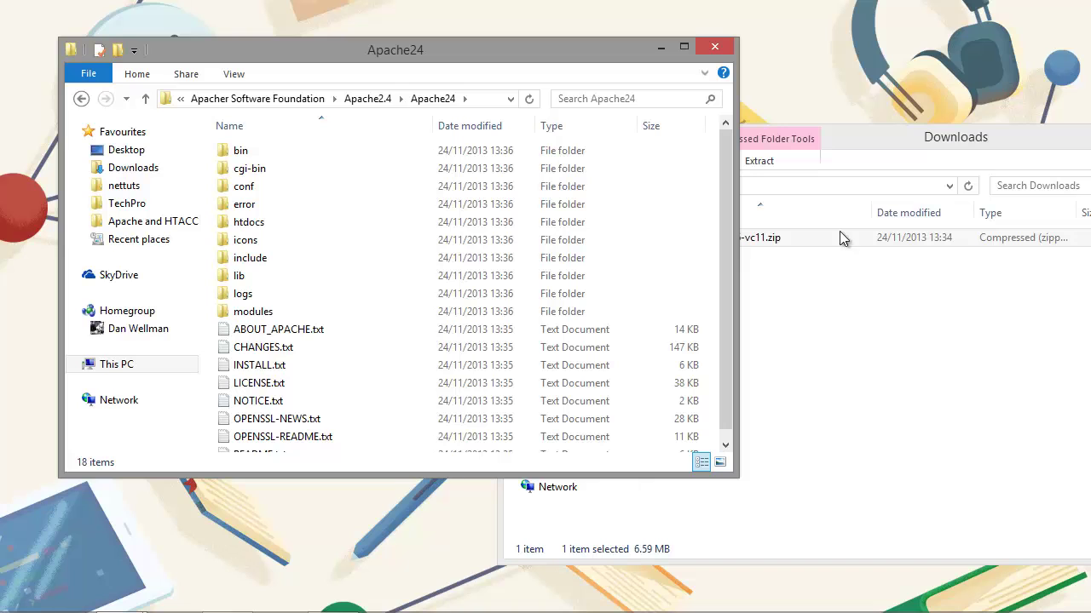
Close the Downloads window and open the bin folder inside Apache24.
left_click_drag(928, 139, 817, 175)
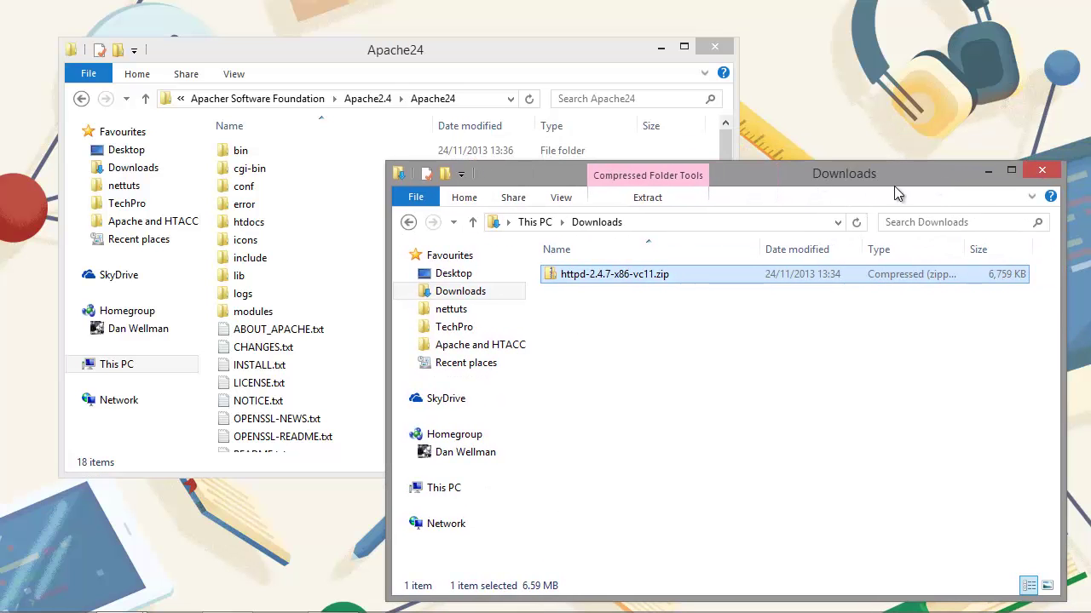
left_click(1055, 173)
left_click(268, 128)
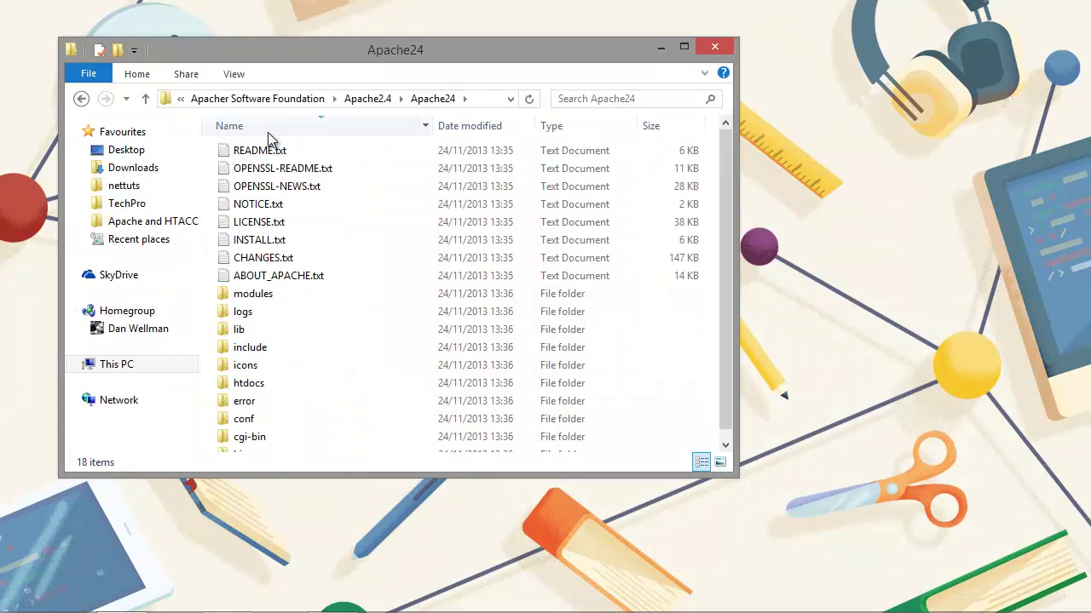
left_click(269, 128)
double_click(256, 151)
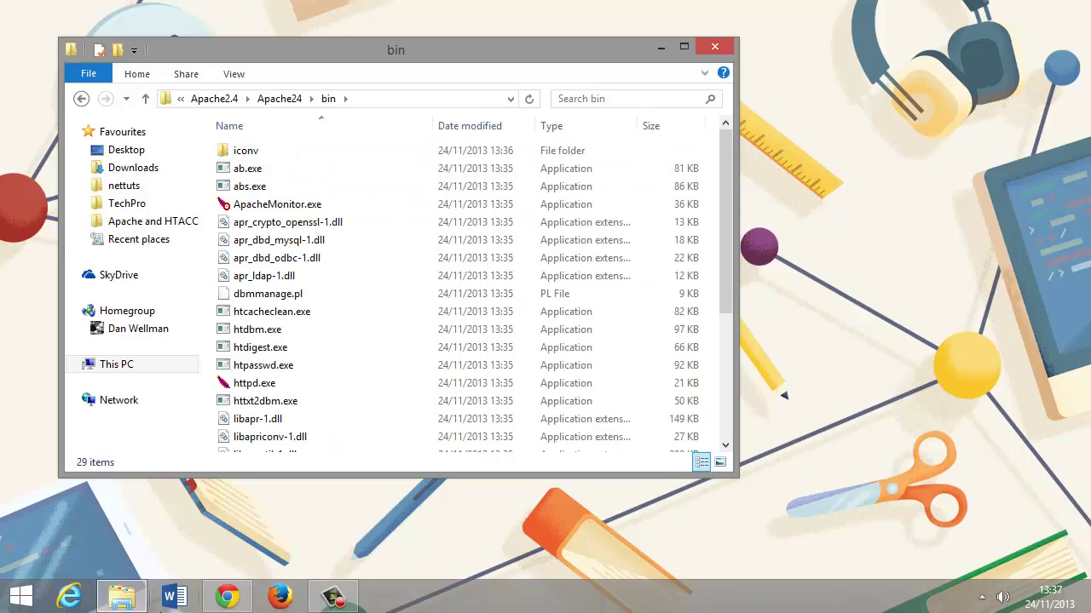
Open Command Prompt as administrator and change the directory to C:\Program Files (x86)\Apacher Software Foundation\Apache2.4\Apache24\bin.
left_click(21, 597)
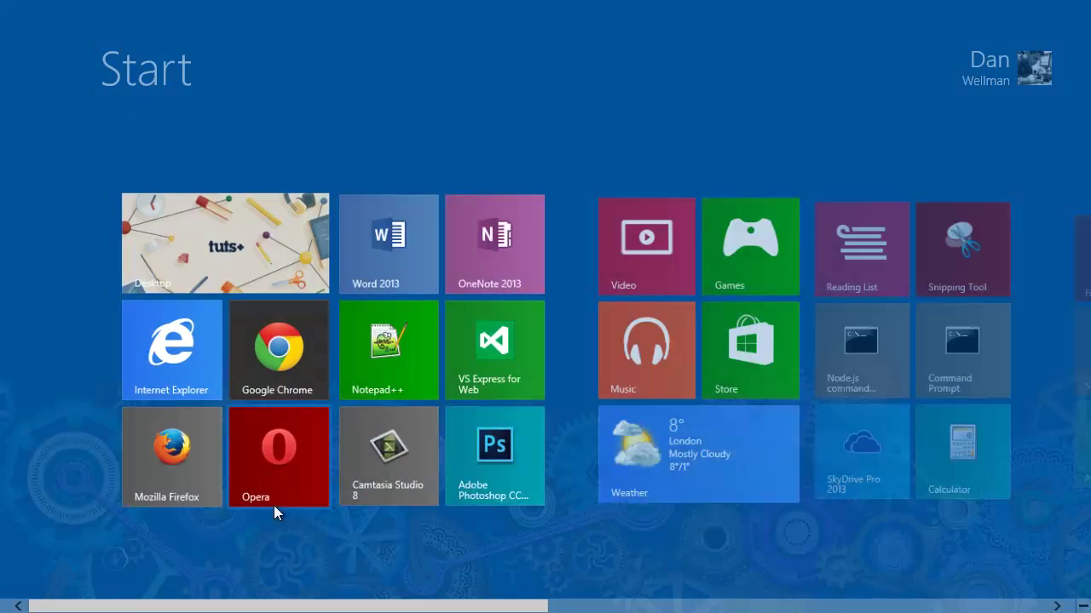
right_click(942, 358)
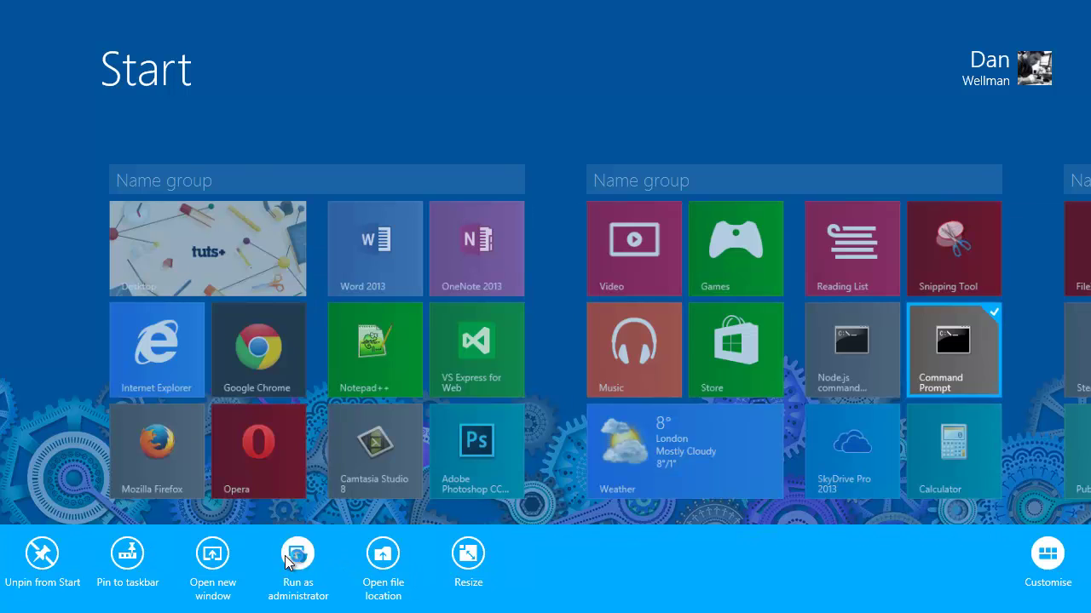
left_click(299, 556)
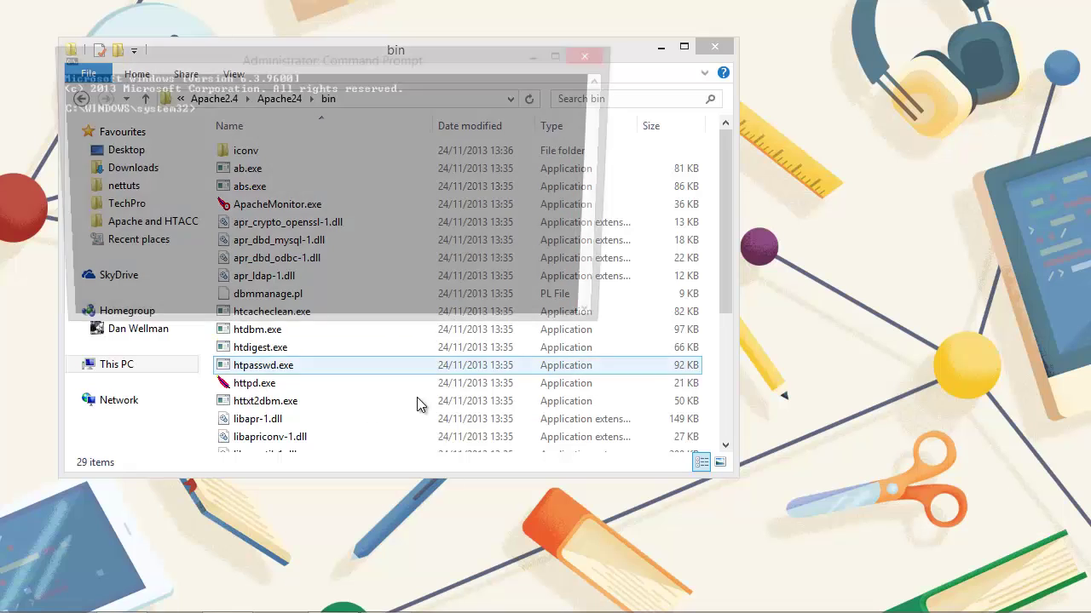
left_click_drag(471, 55, 895, 282)
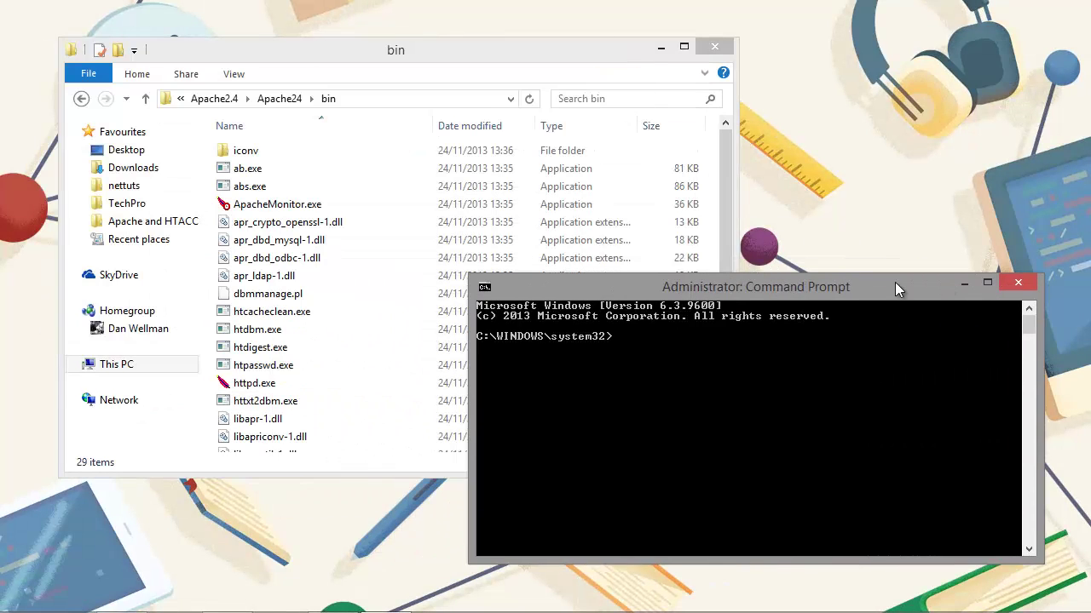
left_click(358, 101)
type("cd C:\\Program Files (x86)\\Apacher Software Foundation\\Apache2.4\\Apache24\\bin")
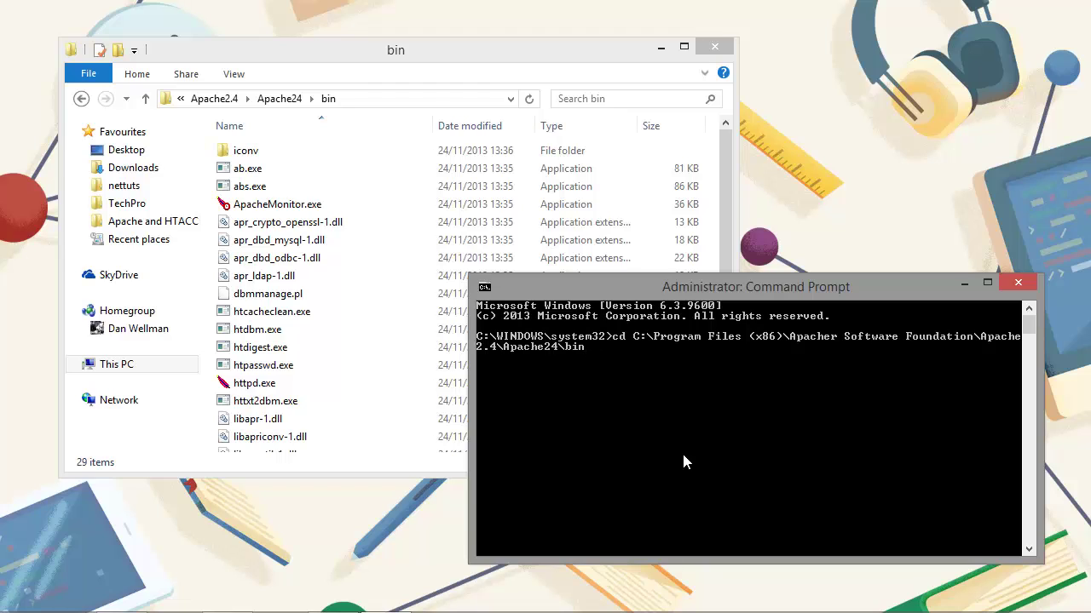
key("Return")
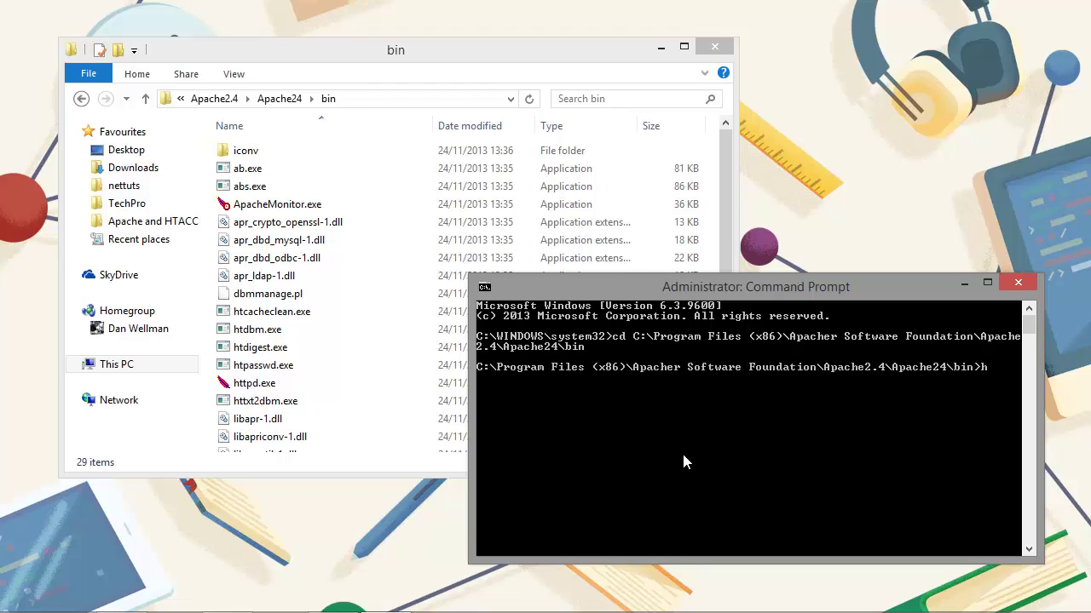
type("httpd -k install")
key("BackSpace")
key("BackSpace")
key("BackSpace")
key("BackSpace")
key("BackSpace")
key("BackSpace")
key("BackSpace")
key("BackSpace")
key("BackSpace")
key("BackSpace")
key("BackSpace")
key("BackSpace")
key("BackSpace")
key("BackSpace")
key("BackSpace")
Rename the Apacher Software Foundation folder in Program Files (x86) as Apache Software Foundation with administrator permission, closing the Command Prompt to release the folder.
left_click(480, 60)
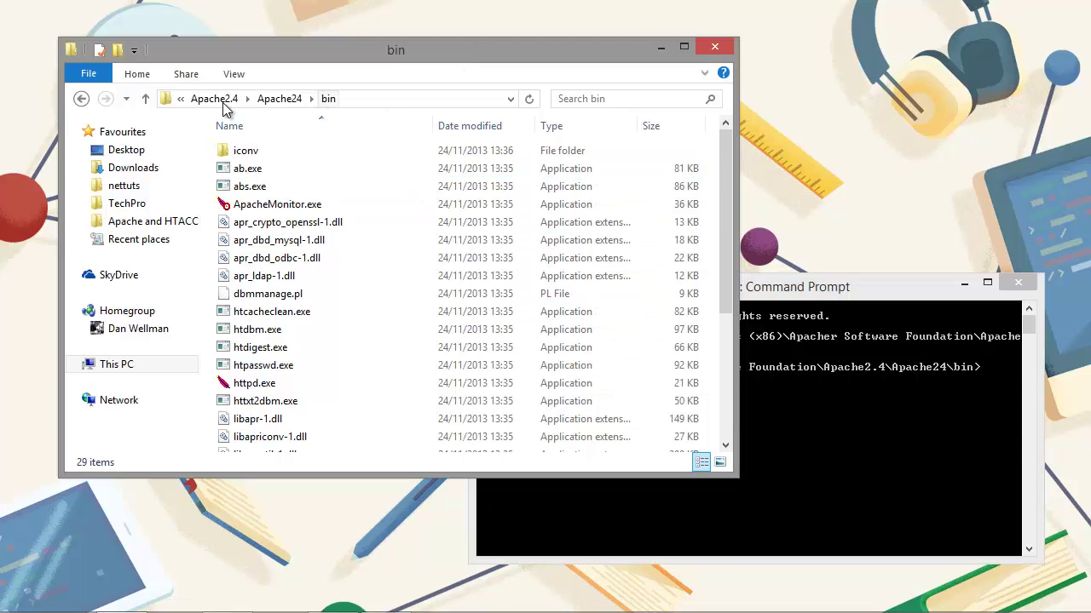
left_click(220, 100)
left_click(261, 101)
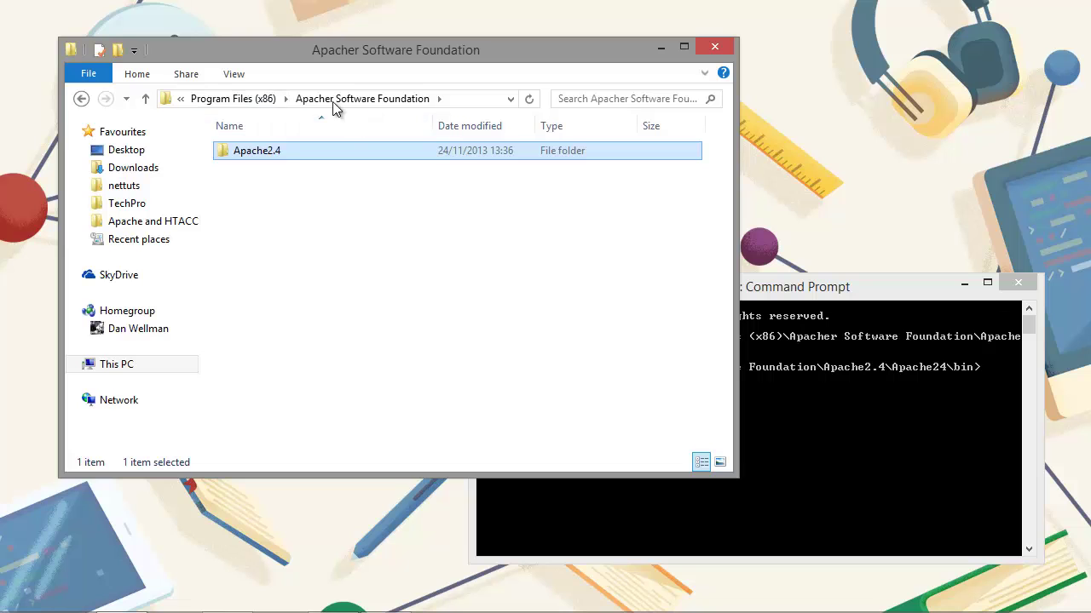
left_click(261, 100)
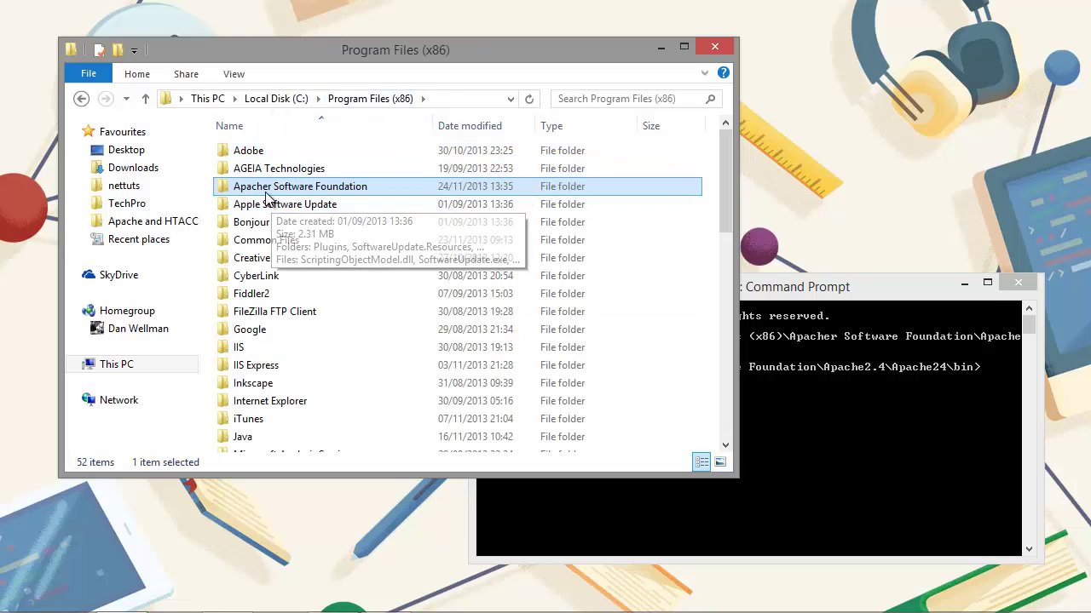
left_click(270, 186)
key("Return")
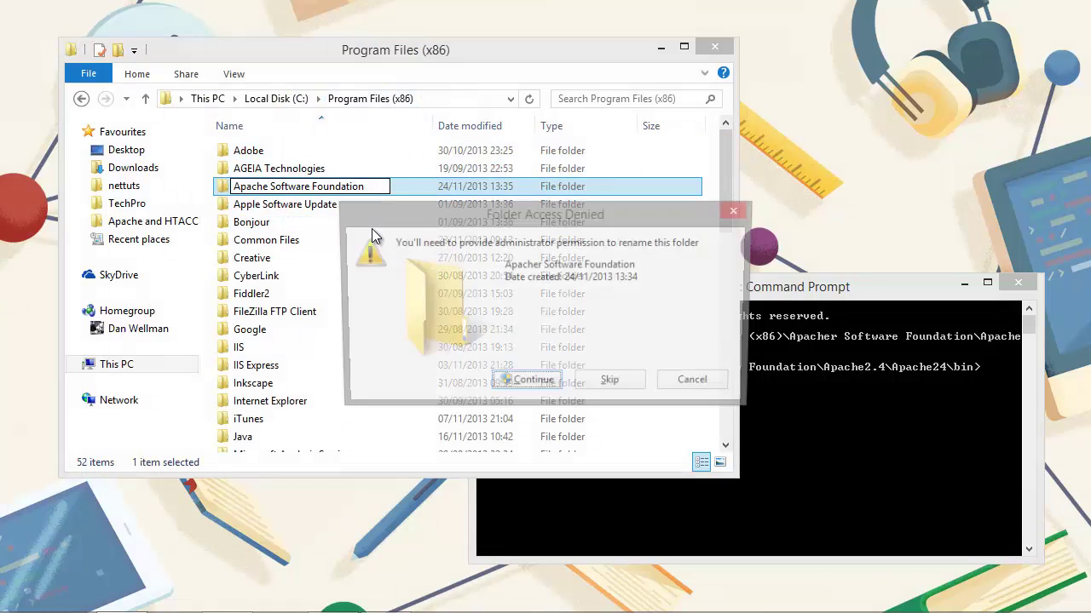
left_click(525, 383)
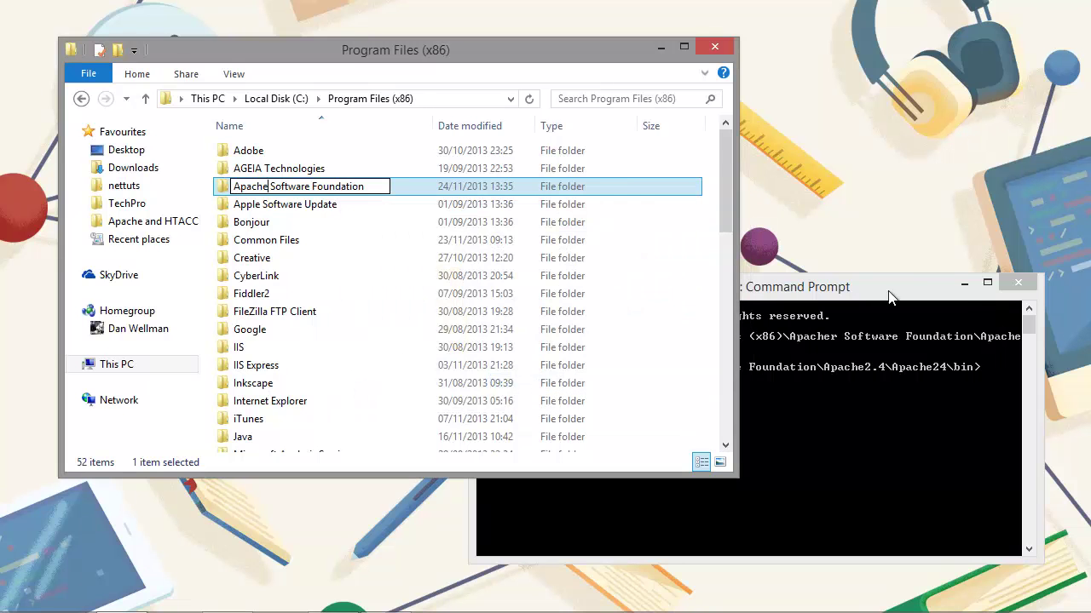
left_click(1018, 282)
left_click(615, 402)
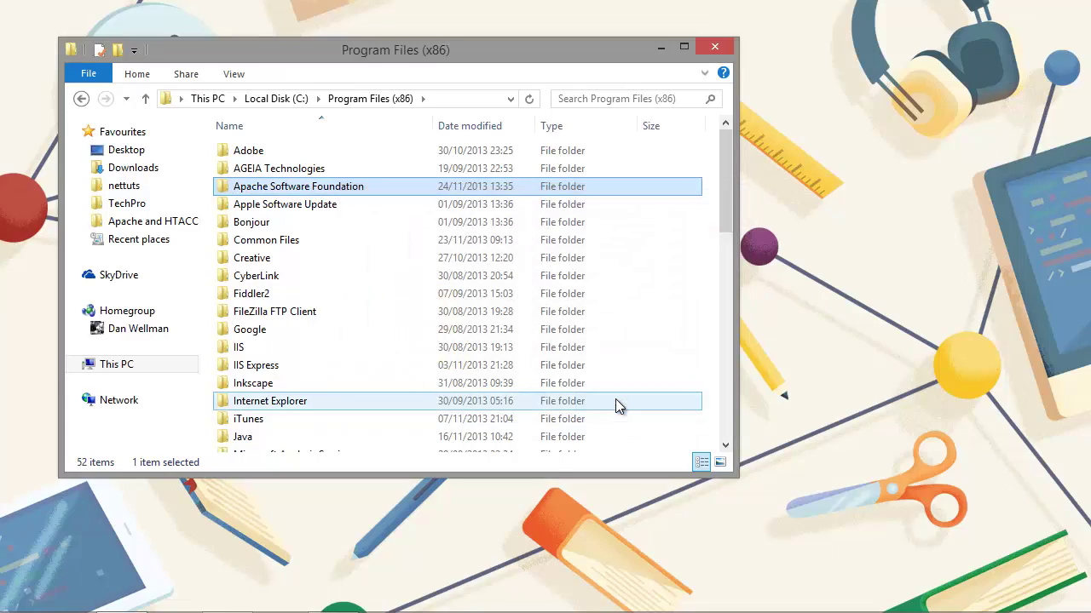
Open a new Command Prompt with administrator rights.
left_click(19, 605)
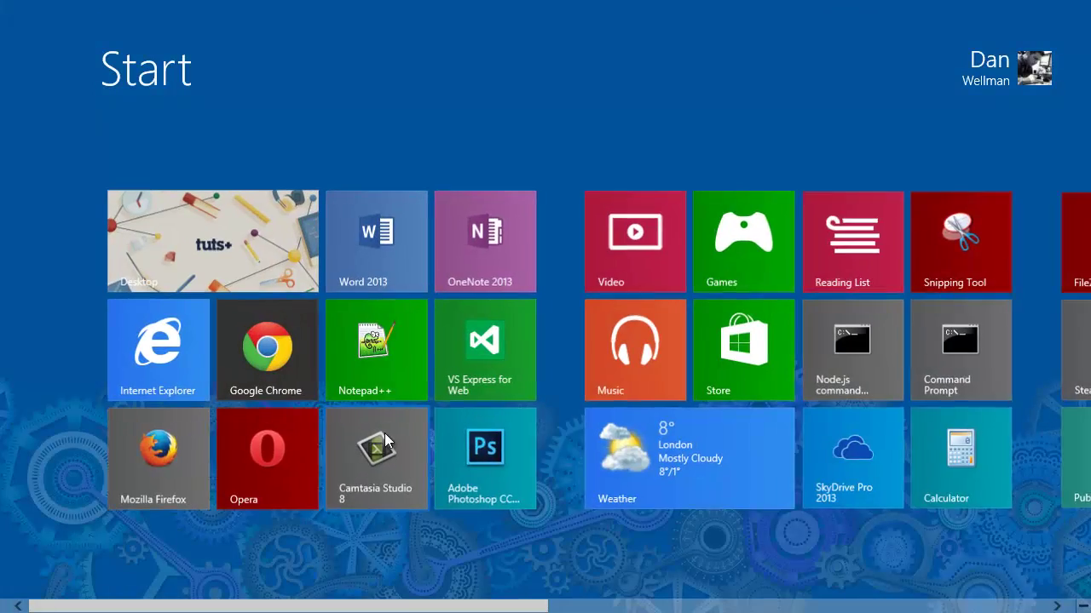
right_click(950, 355)
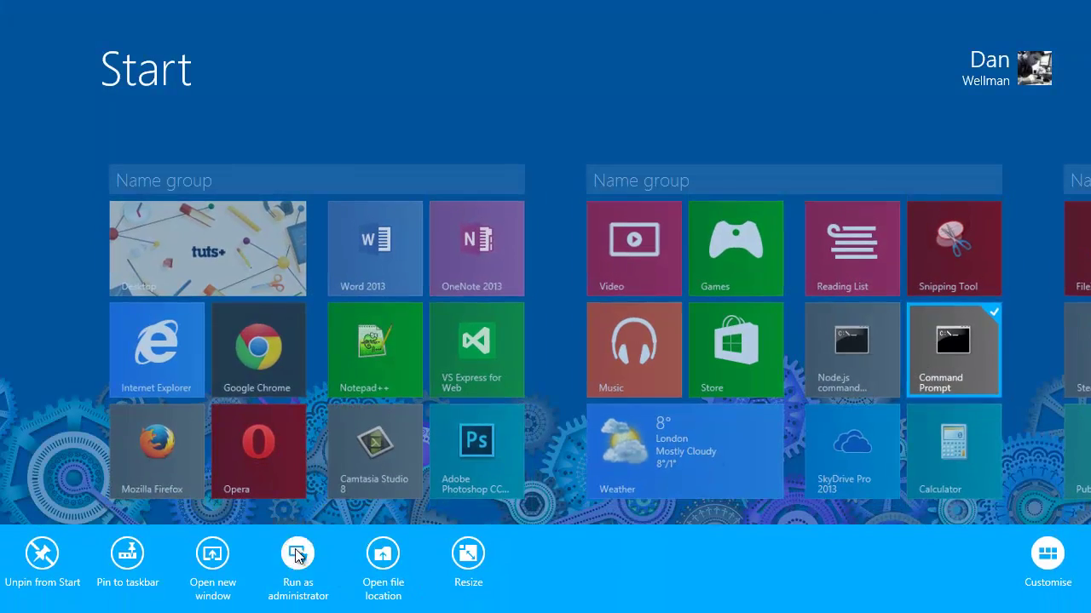
left_click(297, 556)
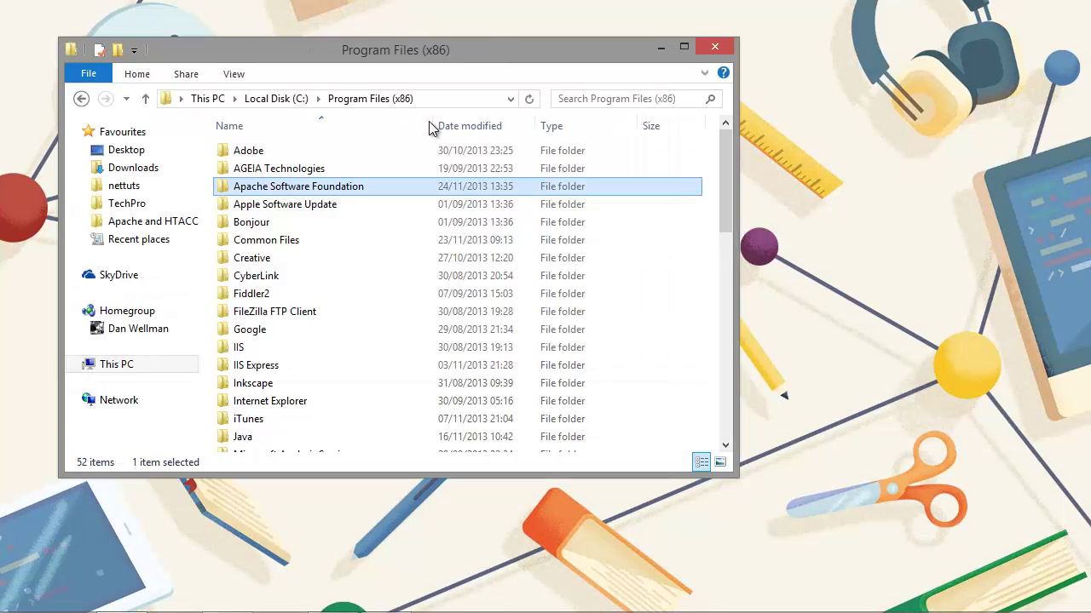
Copy the path of Apache24's bin folder and change the Command Prompt directory to C:\Program Files (x86)\Apache Software Foundation\Apache2.4\Apache24\bin.
double_click(316, 184)
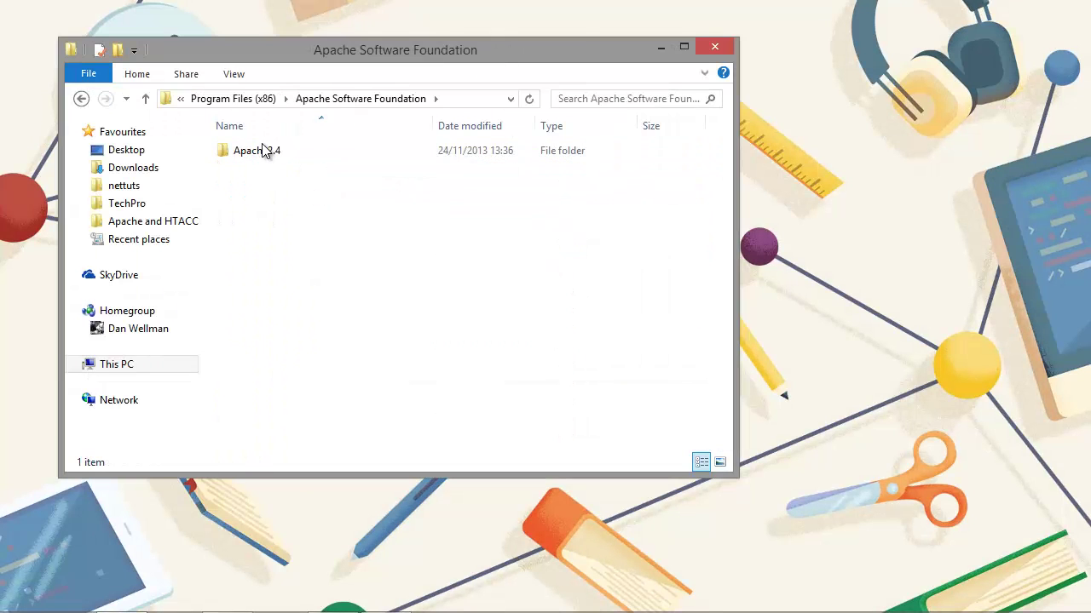
double_click(262, 150)
double_click(272, 155)
double_click(283, 152)
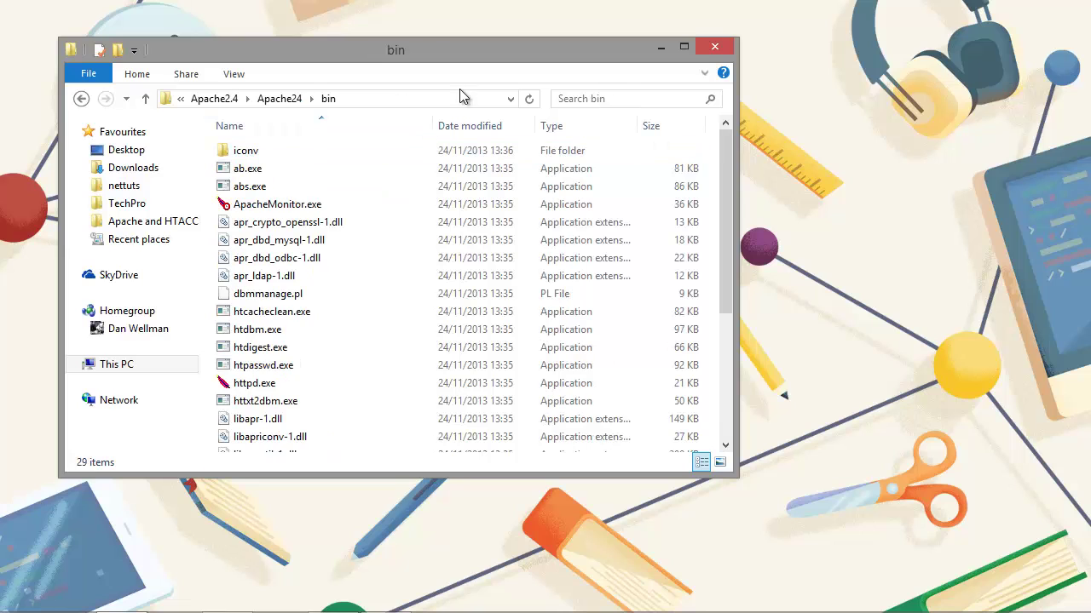
left_click(400, 100)
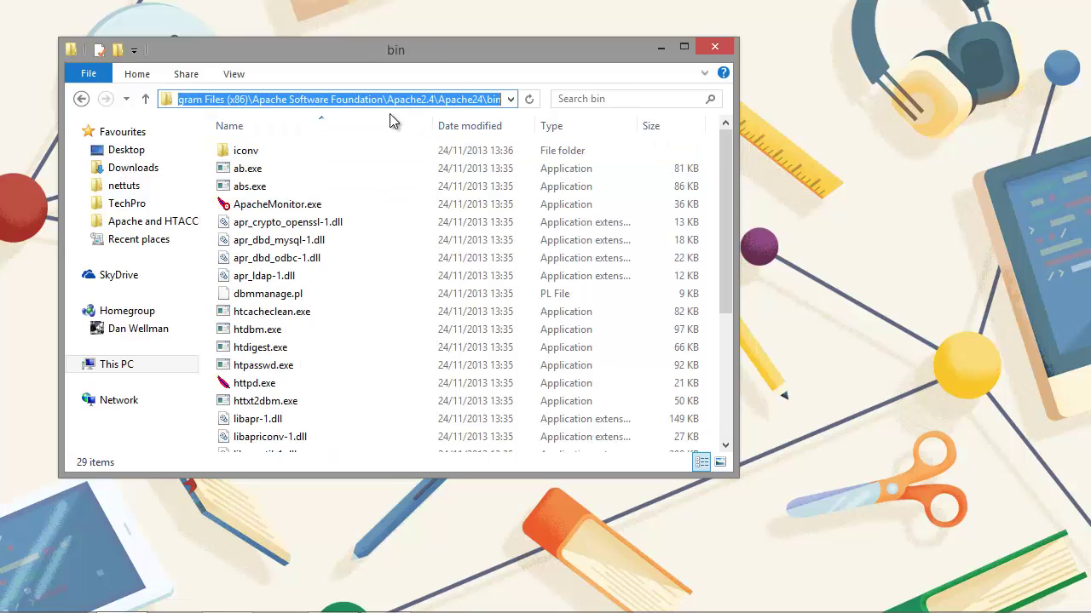
left_click(660, 48)
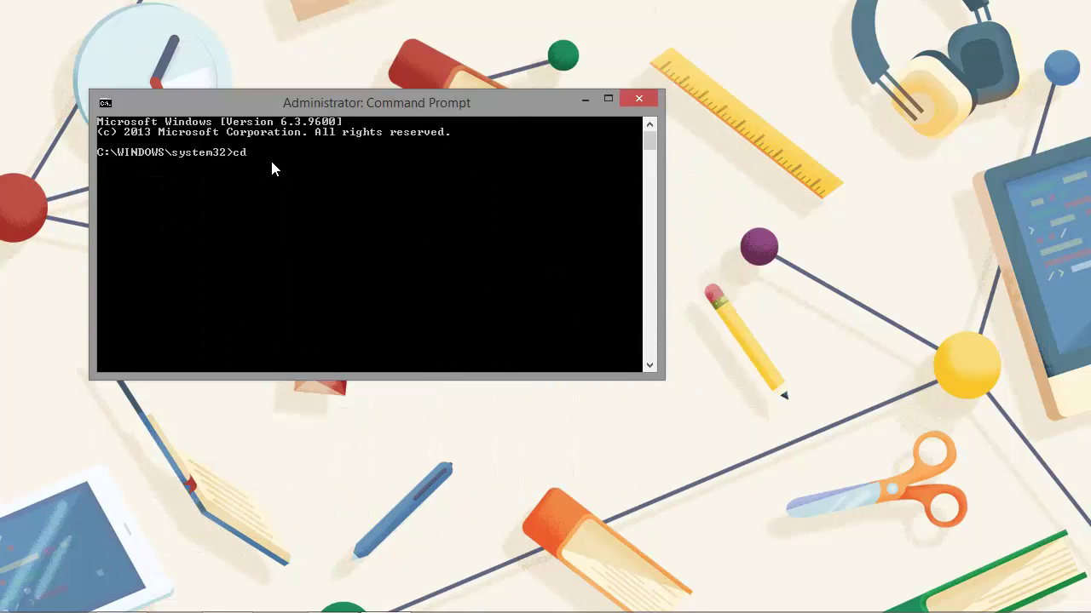
right_click(273, 167)
key("Return")
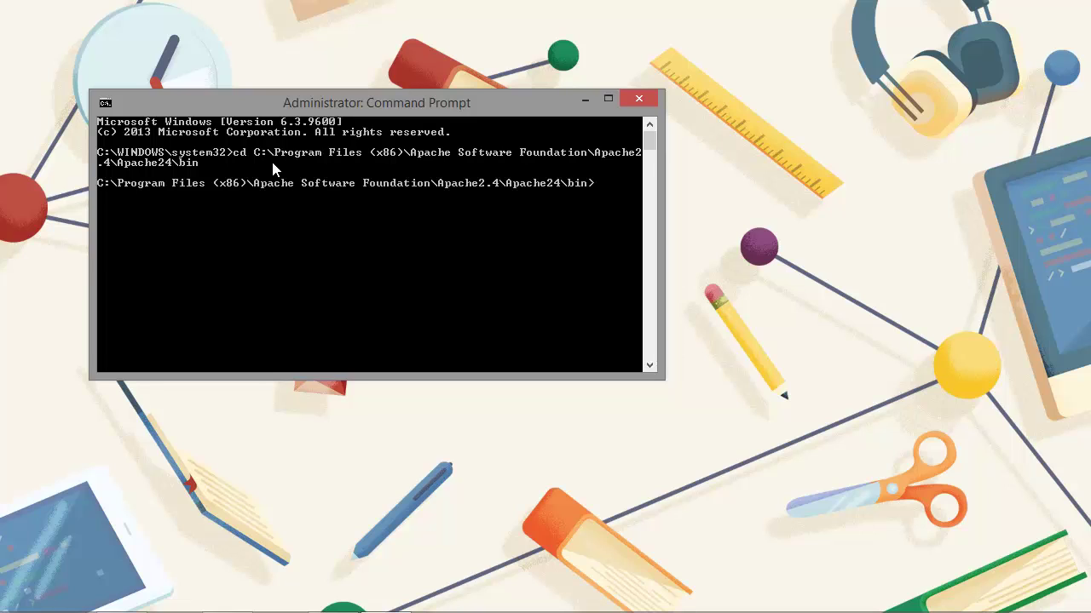
Install the Apache service by running httpd -k install, and move the Command Prompt window lower on the desktop.
type("httpd -k insta;;l")
key("BackSpace")
type("ll")
key("Return")
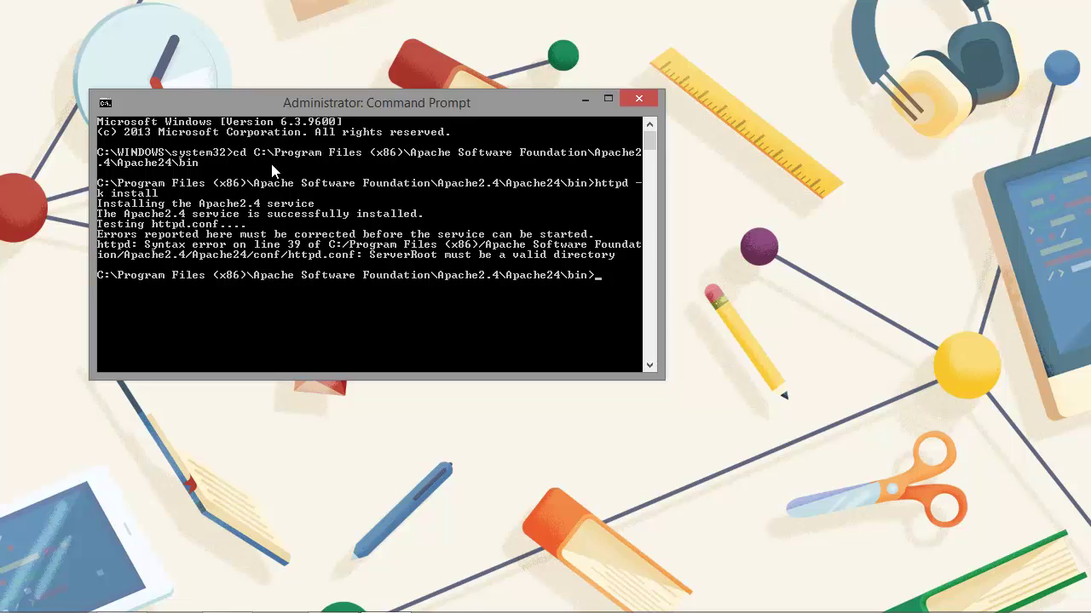
left_click_drag(370, 109, 323, 251)
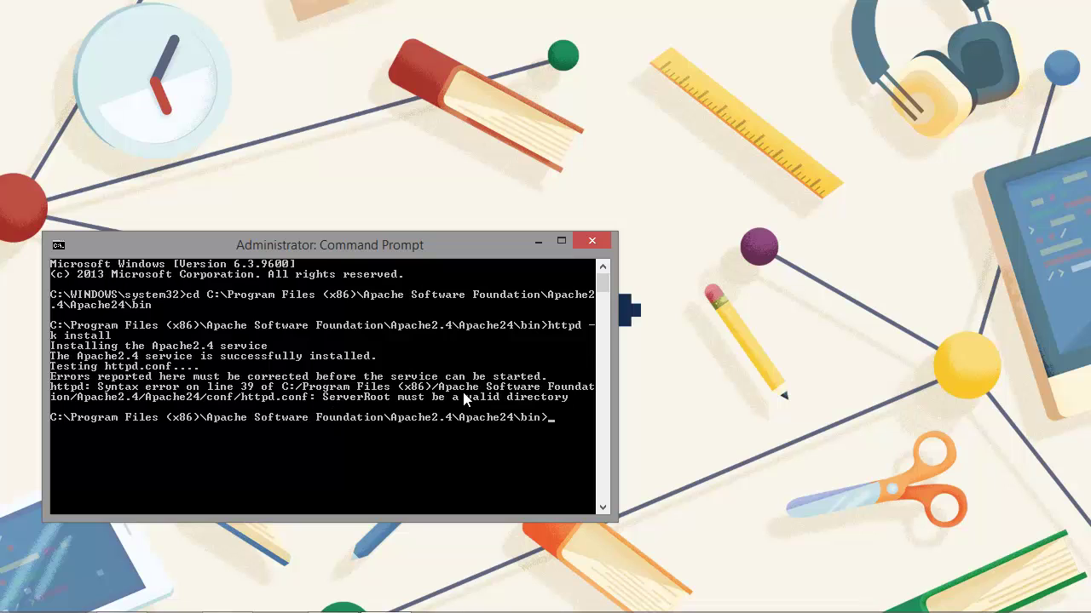
Switch back to File Explorer and open the conf folder inside Apache24 to locate httpd.conf.
key("alt+Tab")
key("alt+Tab")
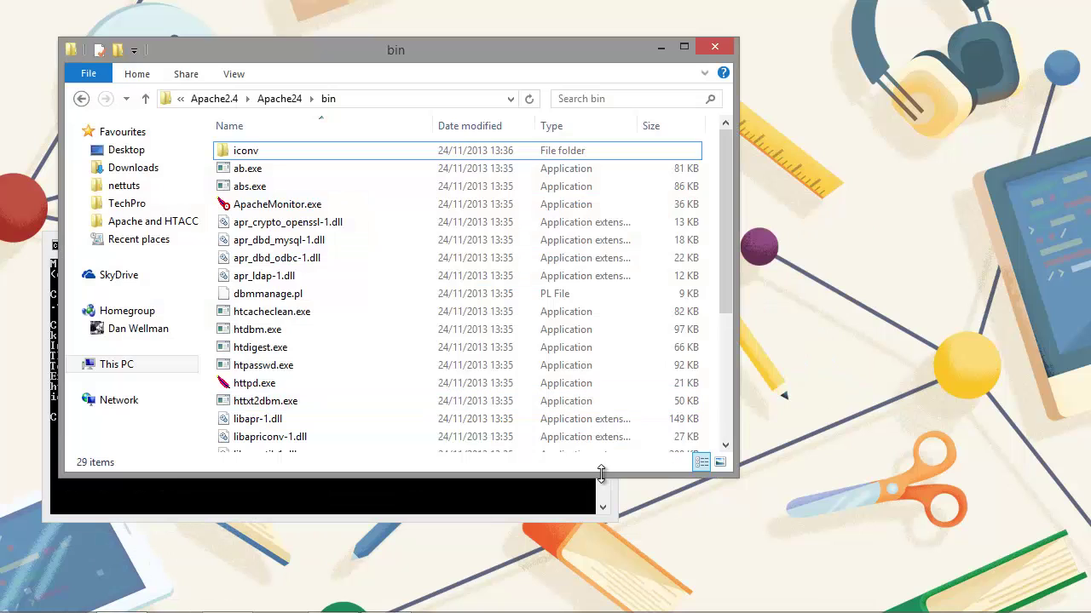
left_click(279, 98)
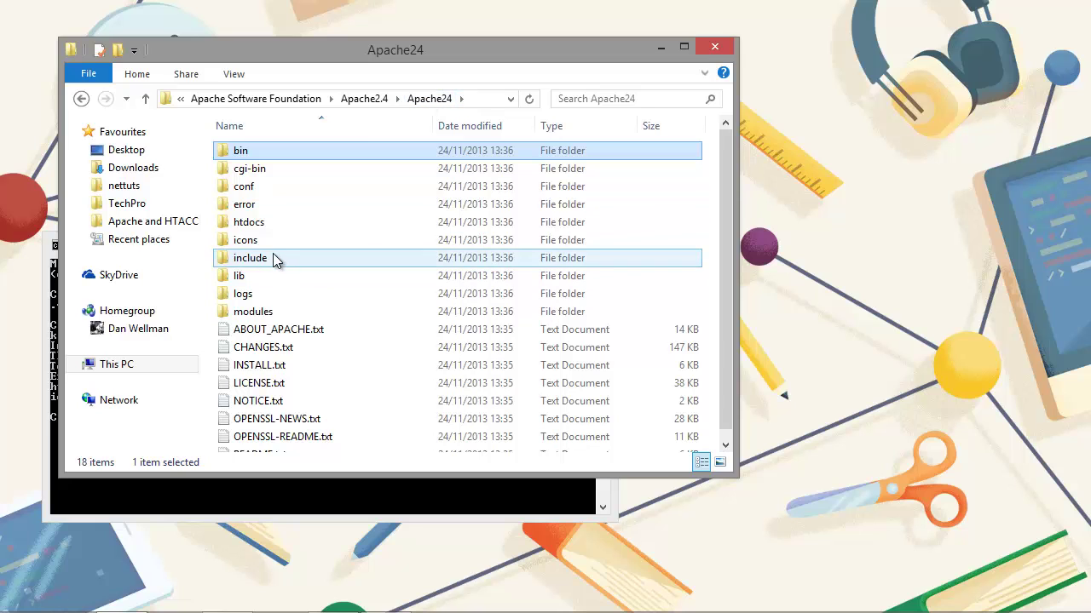
double_click(261, 186)
left_click(263, 209)
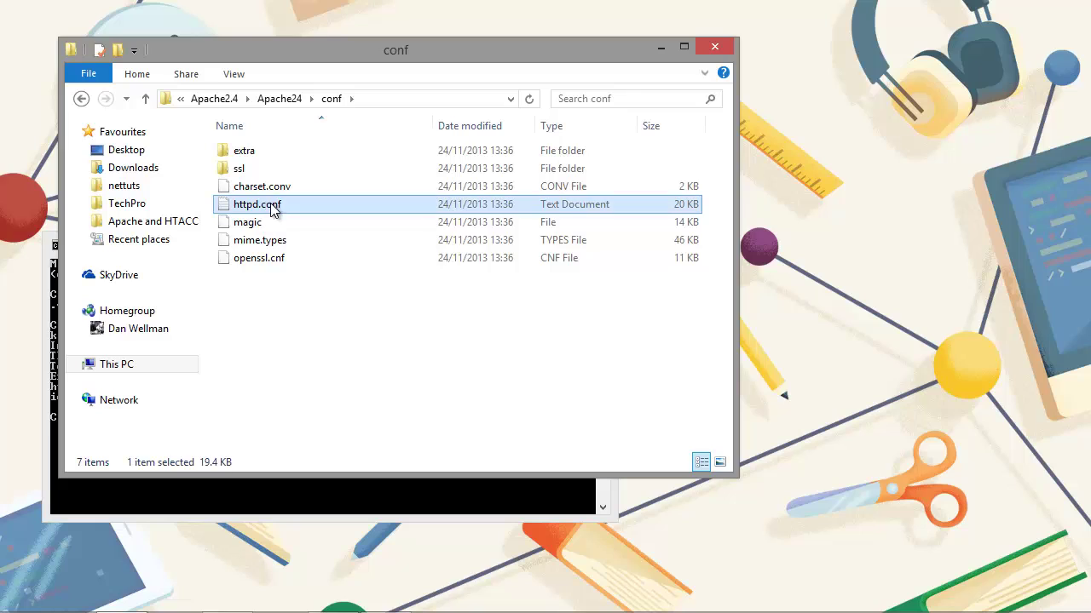
right_click(270, 204)
left_click(251, 360)
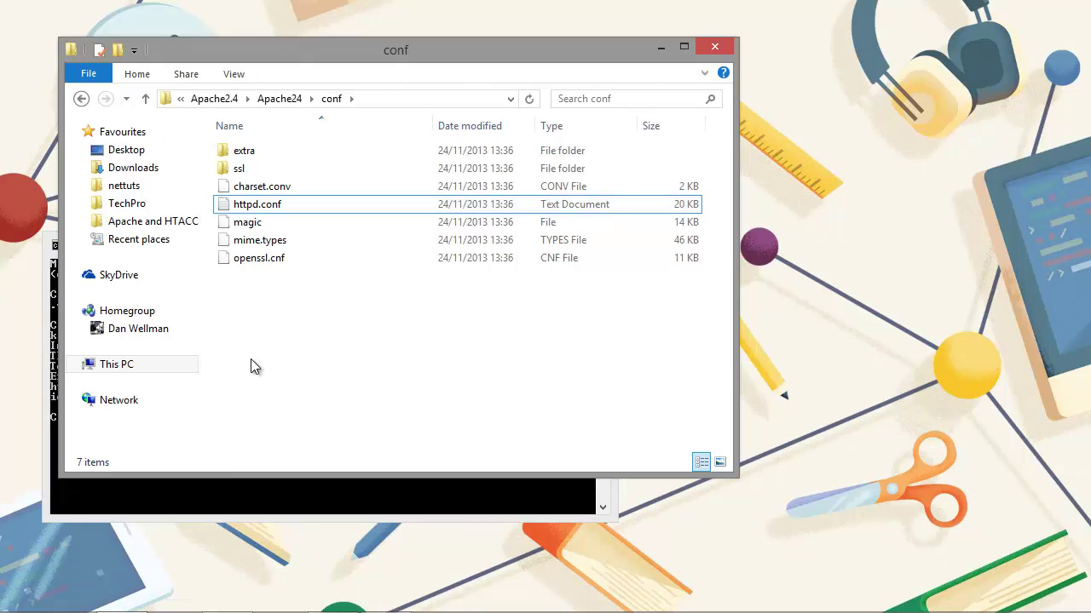
Open Notepad++ with administrator rights.
key("super")
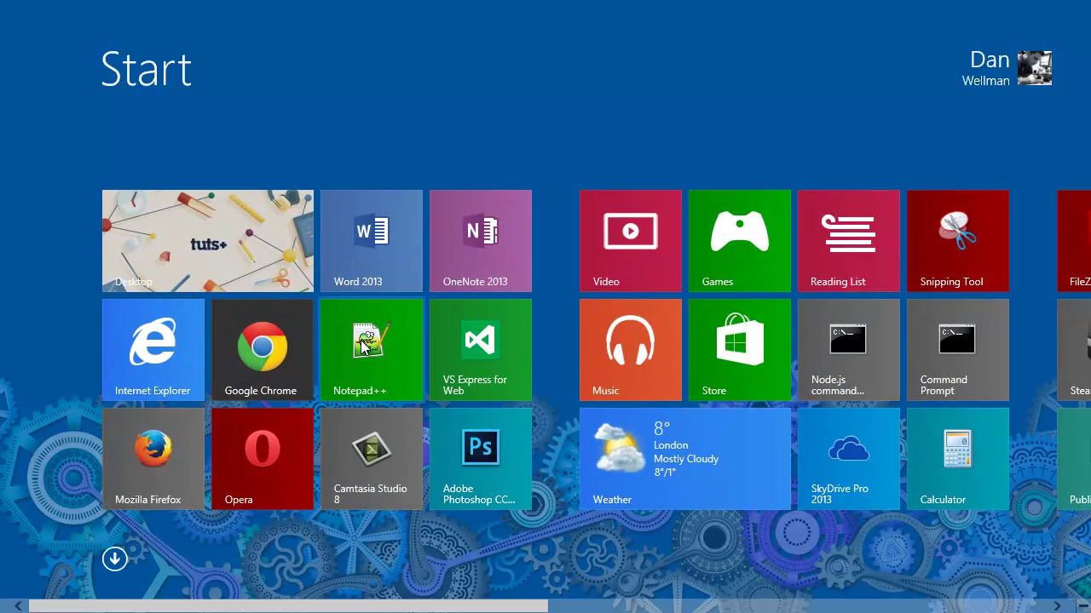
right_click(363, 345)
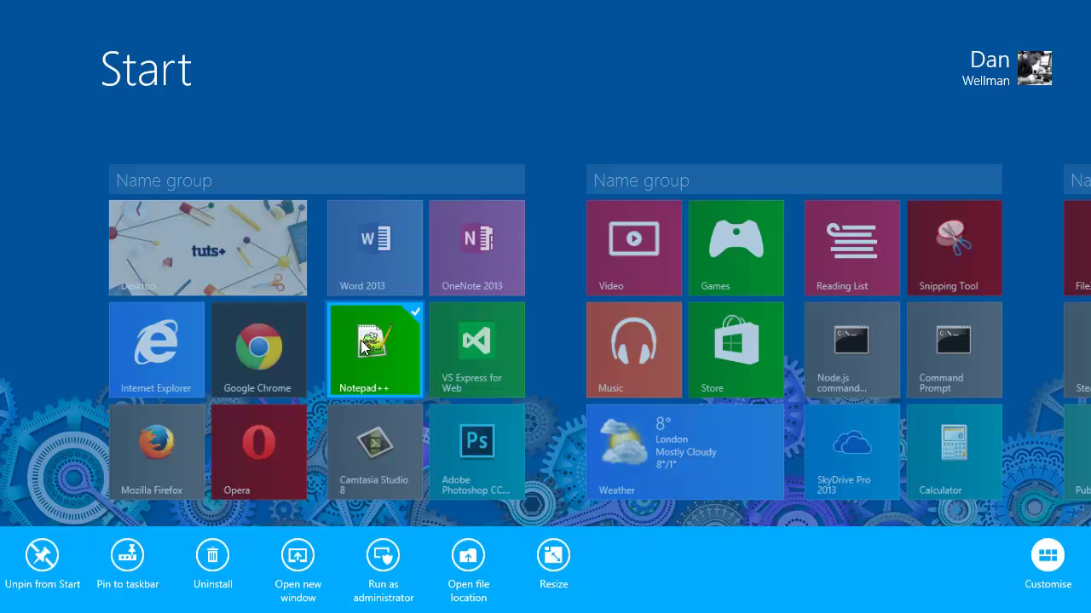
left_click(376, 566)
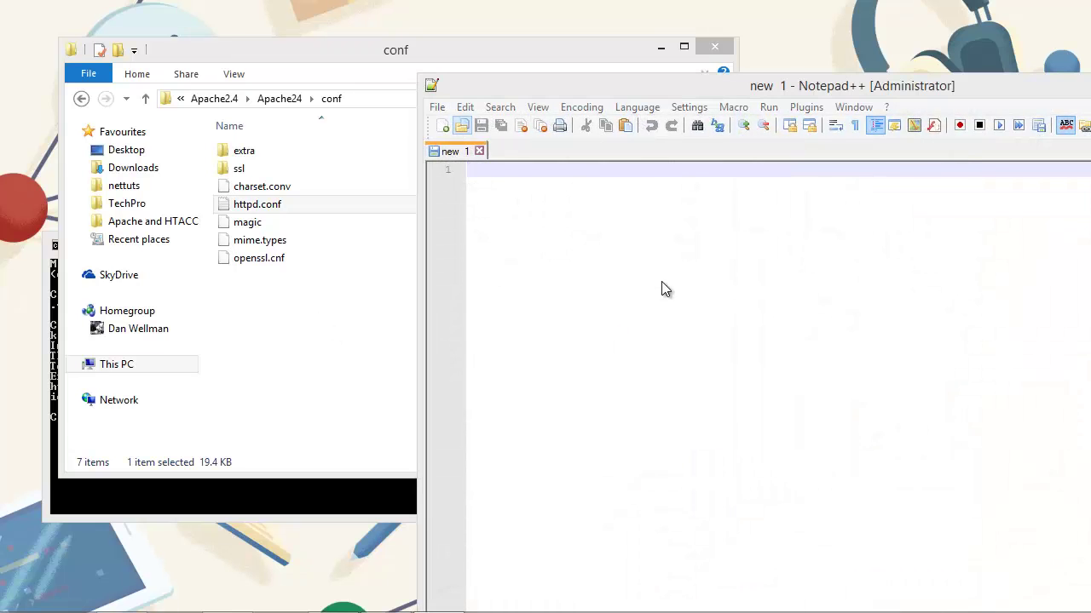
Open httpd.conf from C:\Program Files (x86)\Apache Software Foundation\Apache2.4\Apache24\conf in the editor.
key("ctrl+o")
left_click(492, 234)
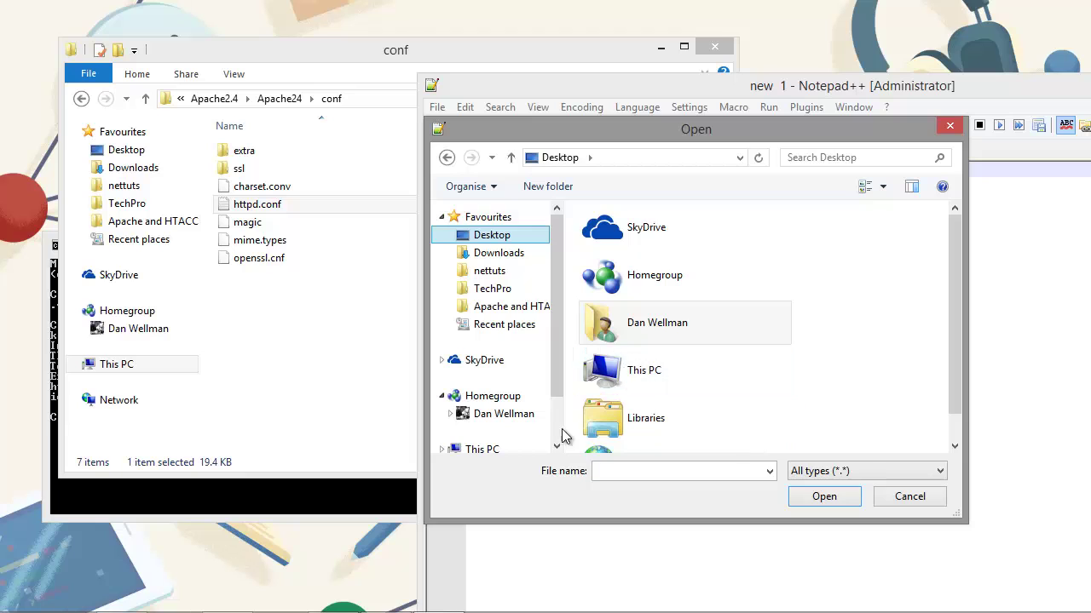
double_click(616, 379)
scroll(716, 358, "down", 3)
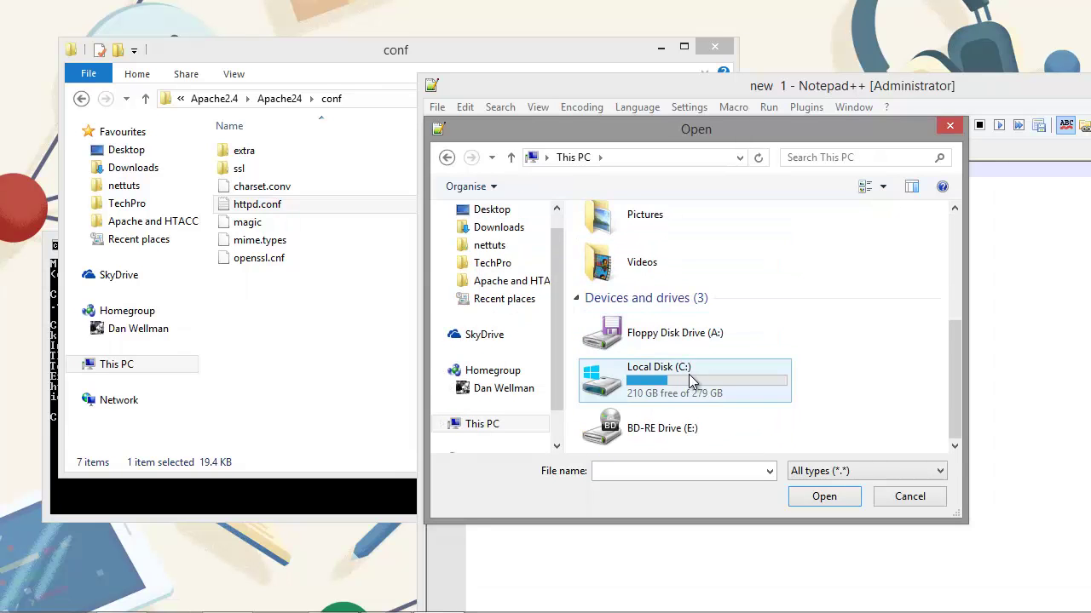
double_click(716, 362)
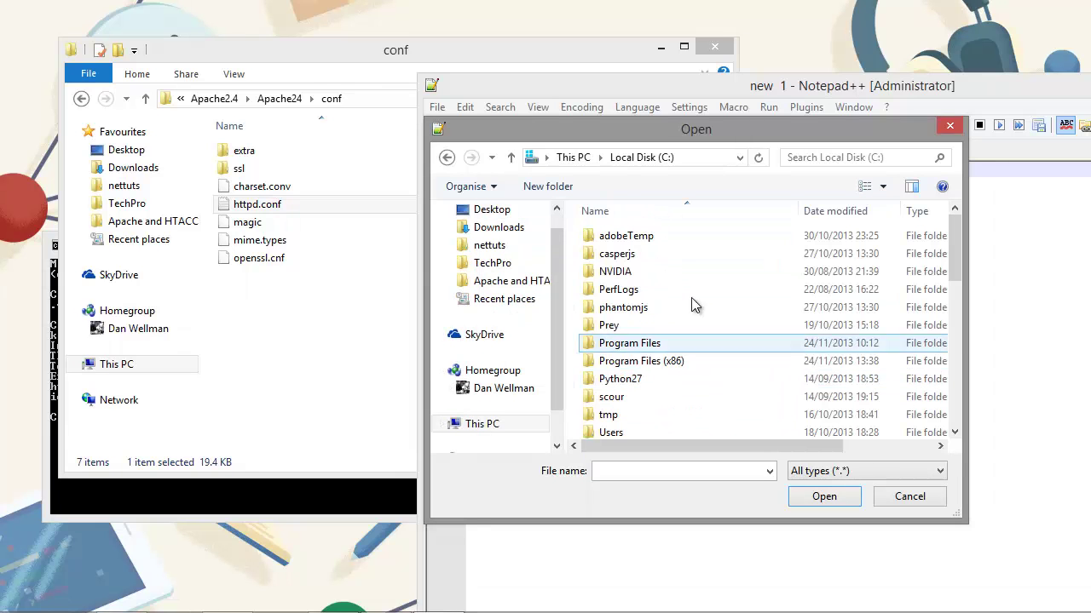
double_click(654, 362)
double_click(646, 272)
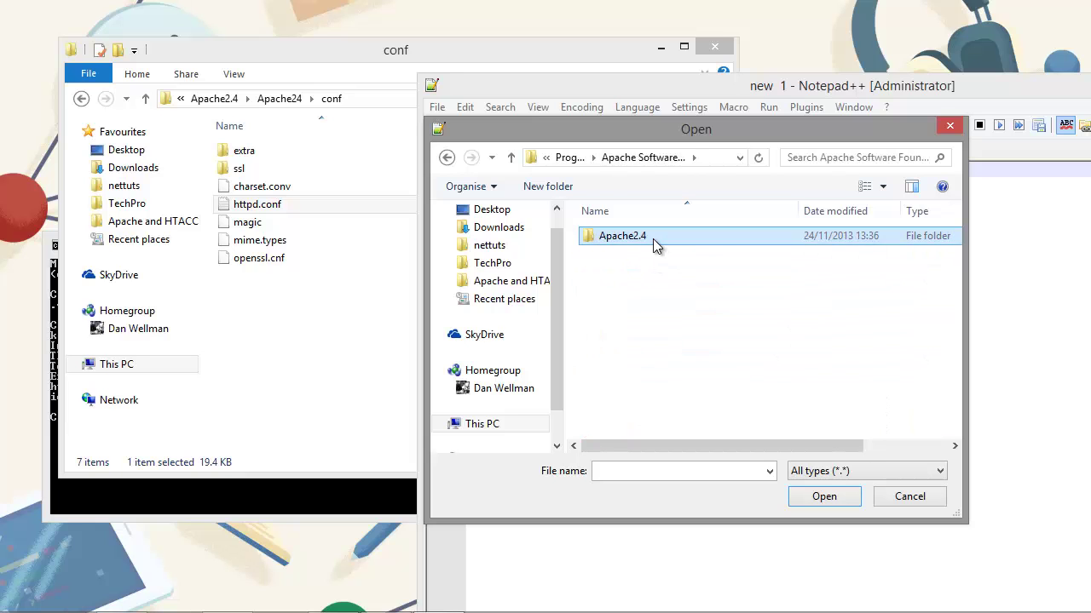
double_click(653, 239)
double_click(652, 237)
double_click(647, 271)
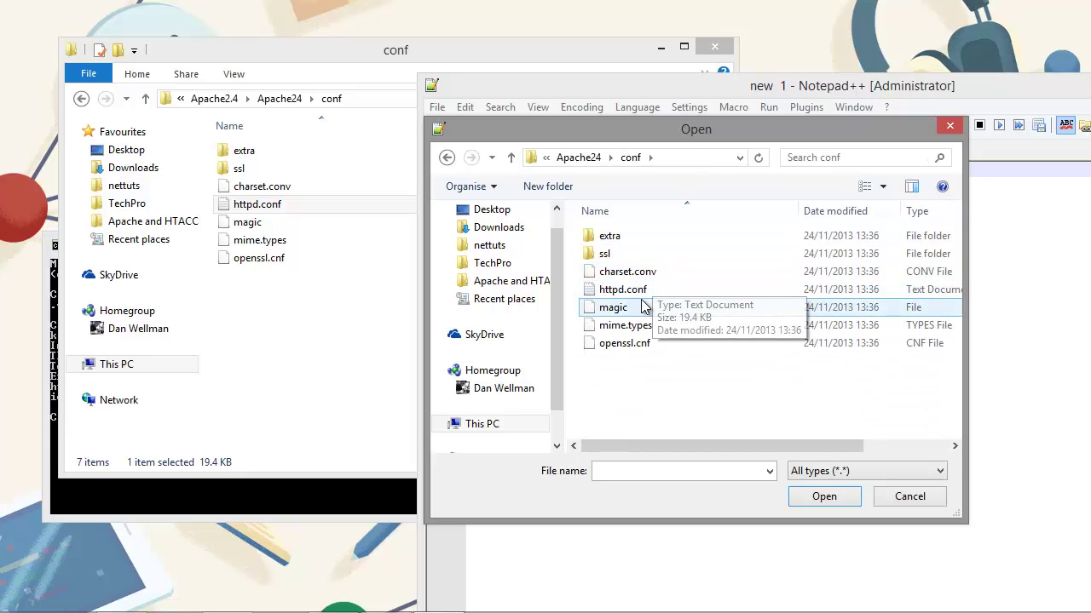
double_click(632, 294)
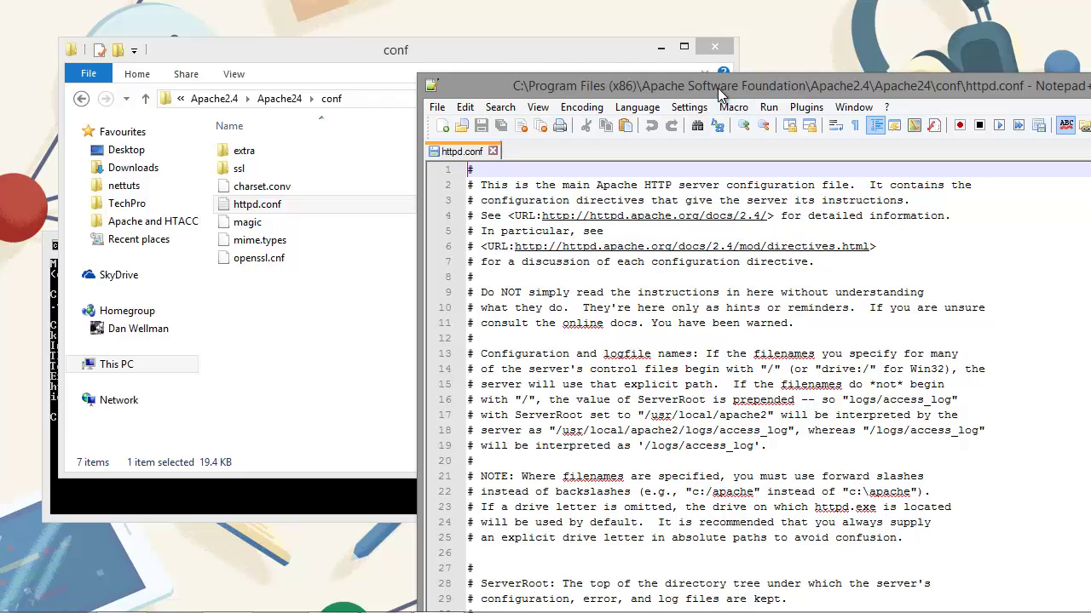
Find the Define SRVROOT line in httpd.conf and copy the full path of the Apache24 folder from File Explorer.
left_click_drag(707, 85, 556, 34)
scroll(608, 298, "down", 3)
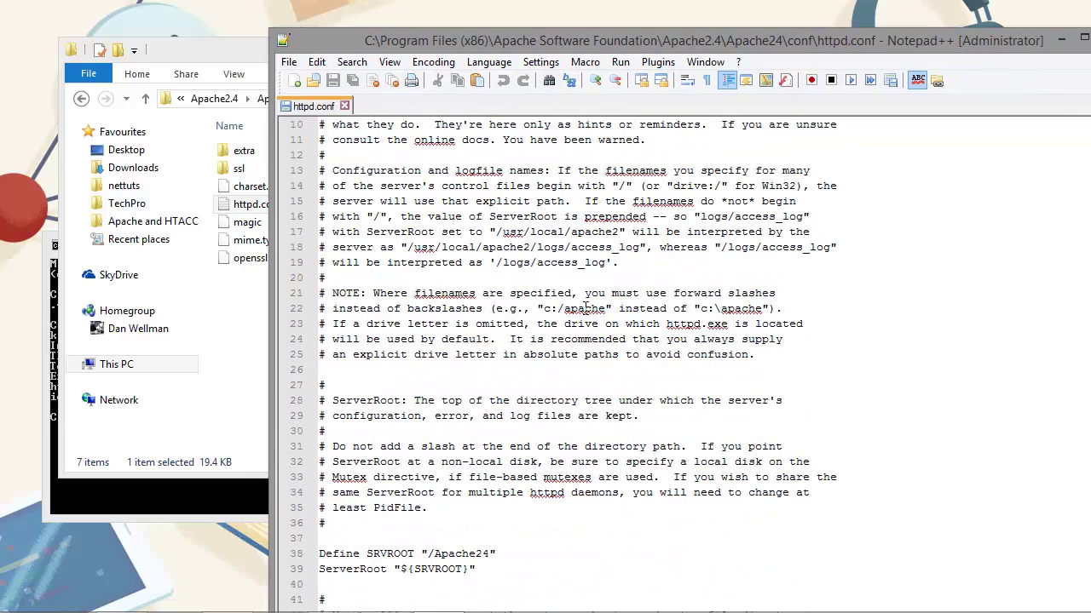
scroll(611, 318, "down", 3)
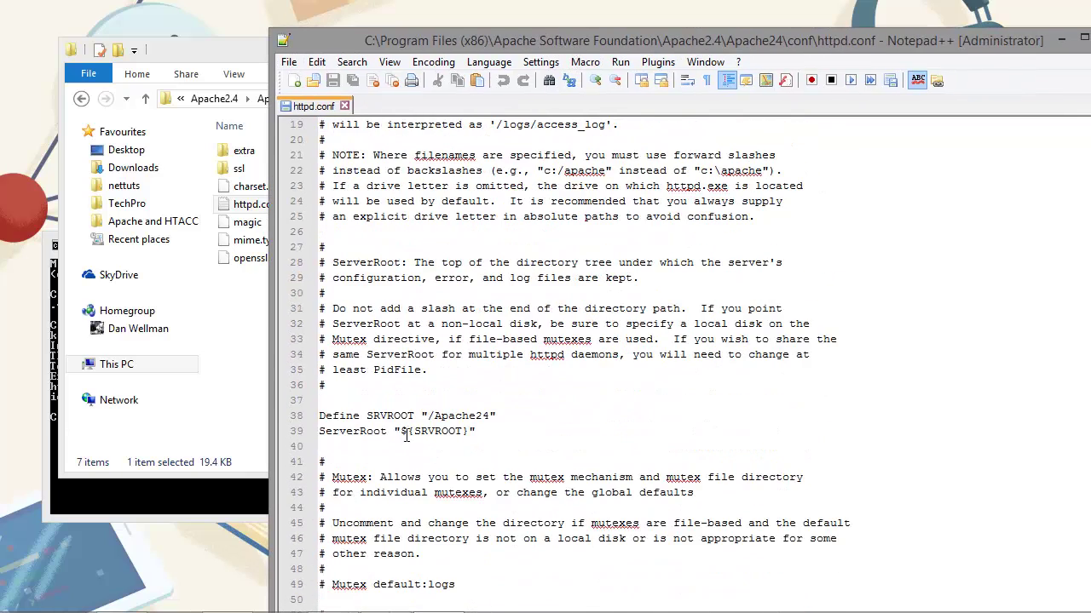
left_click_drag(709, 36, 816, 23)
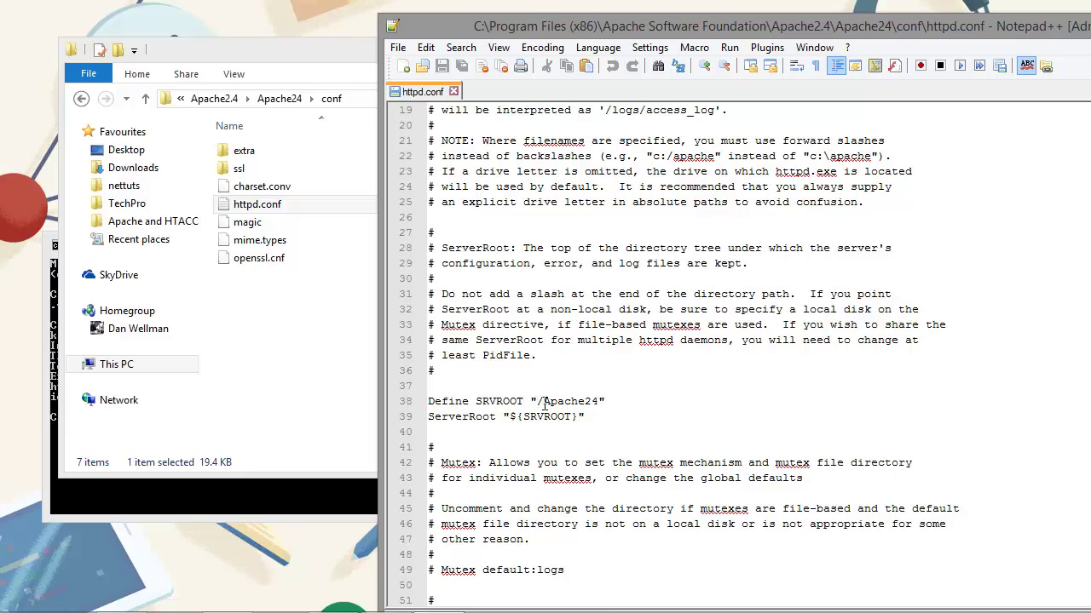
left_click(252, 409)
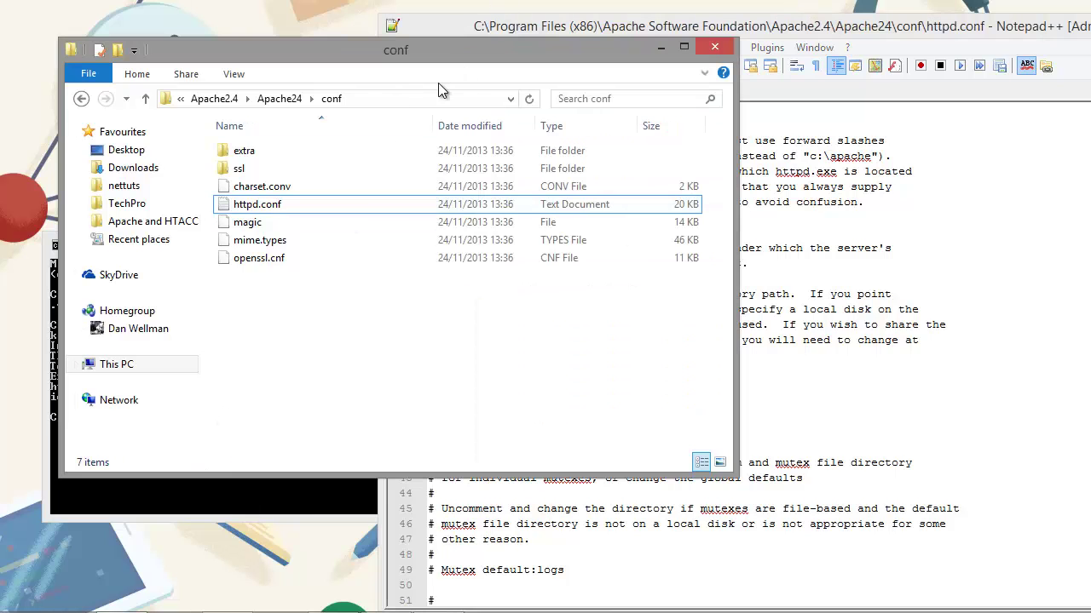
left_click(284, 100)
left_click(490, 100)
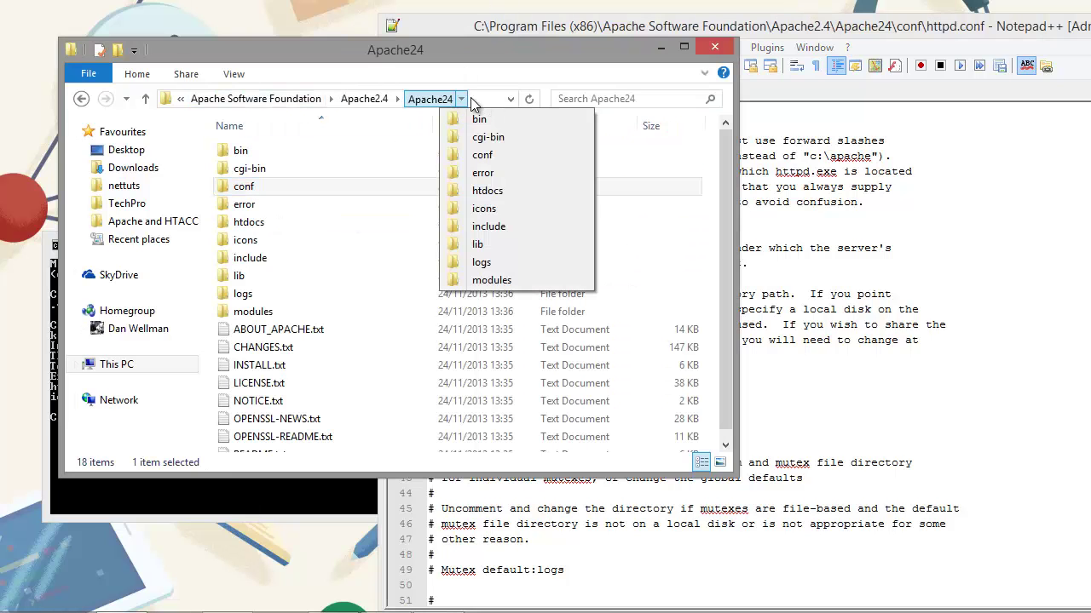
left_click(484, 101)
key("ctrl+c")
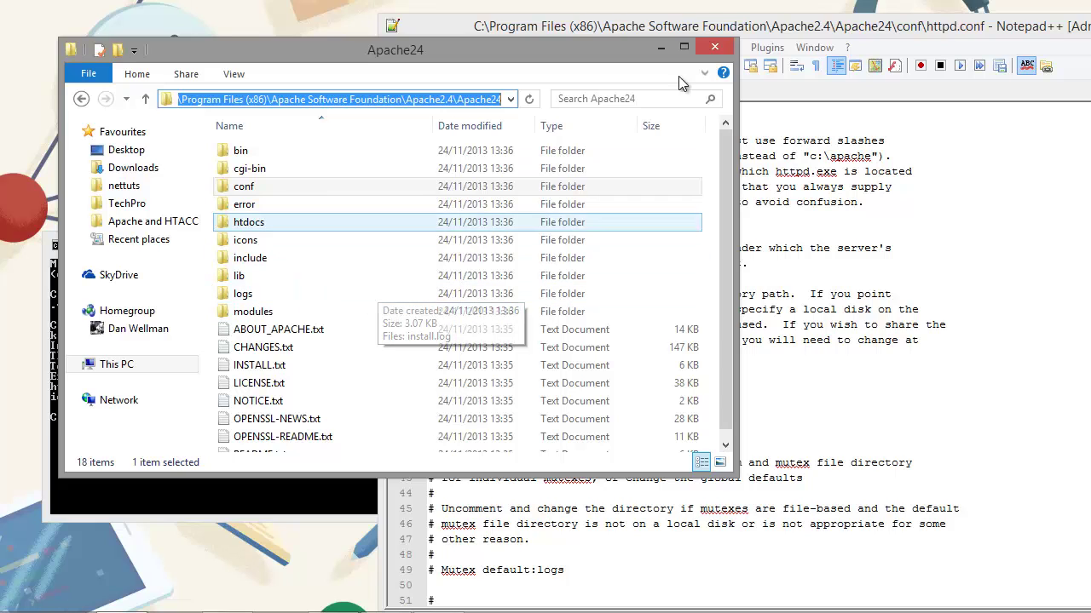
Set SRVROOT on line 38 of httpd.conf to "C:\Program Files (x86)\Apache Software Foundation\Apache2.4\Apache24" and save the file.
left_click(807, 34)
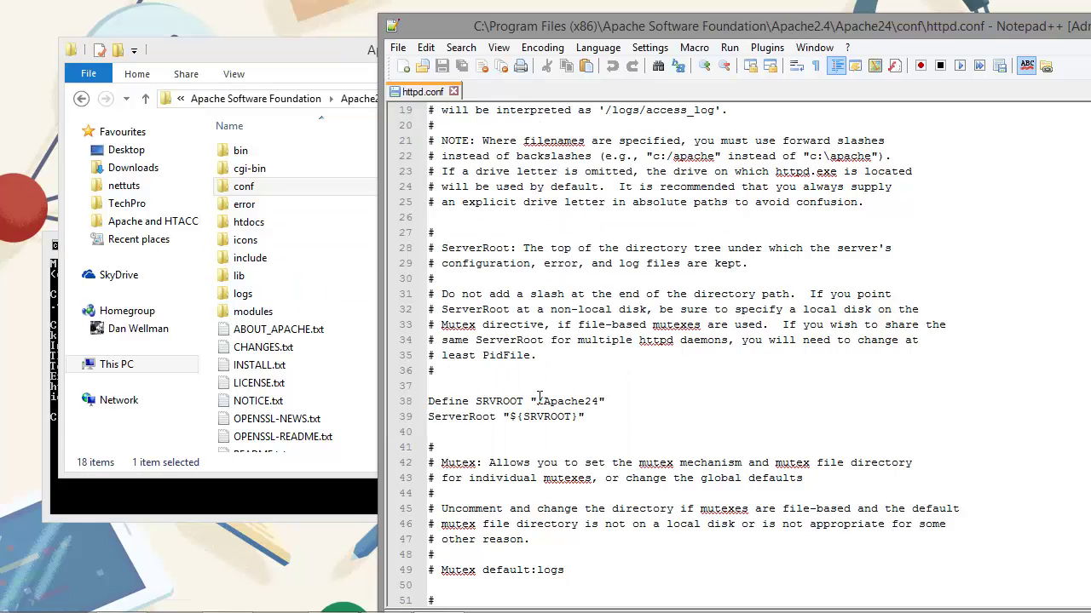
left_click_drag(539, 397, 600, 400)
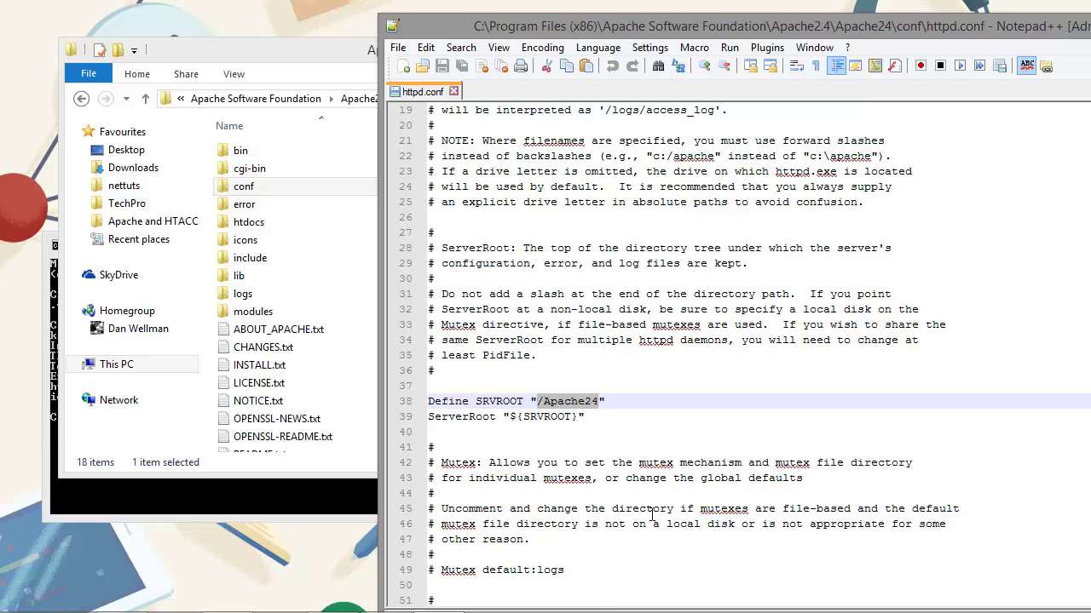
key("ctrl+v")
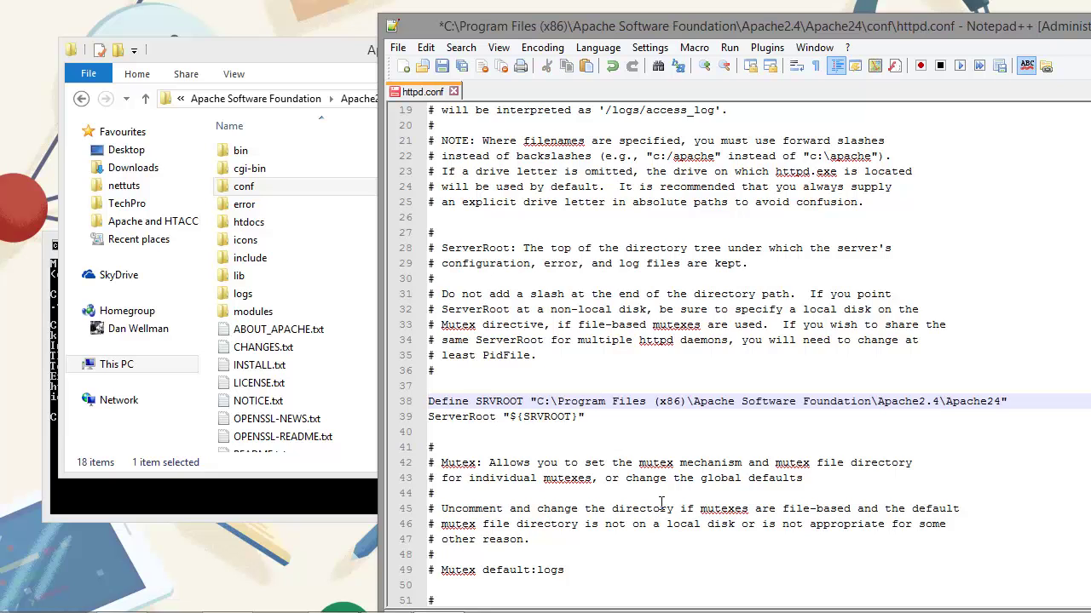
key("ctrl+s")
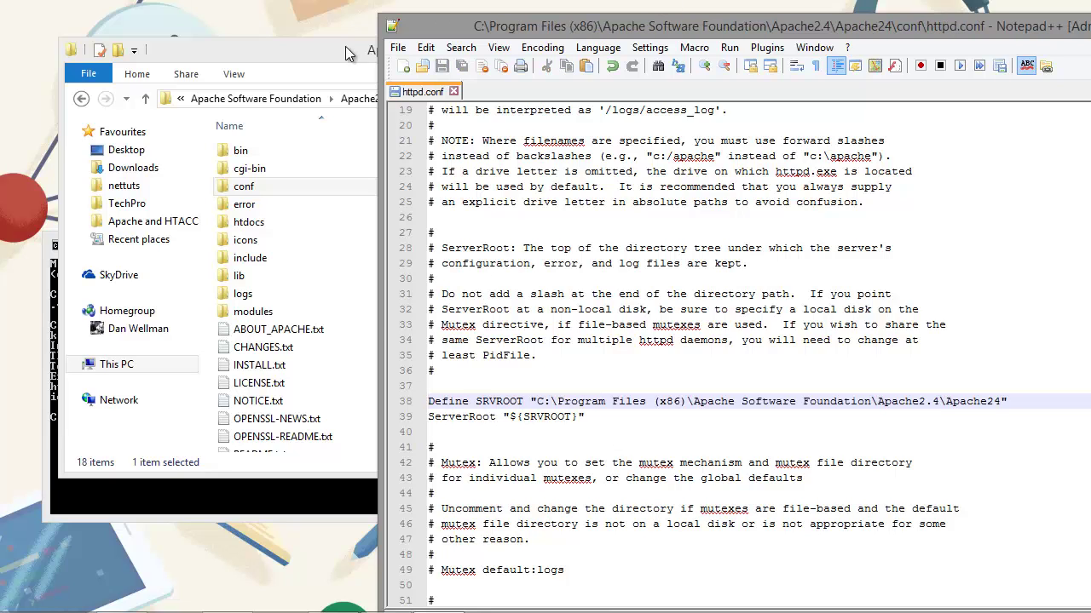
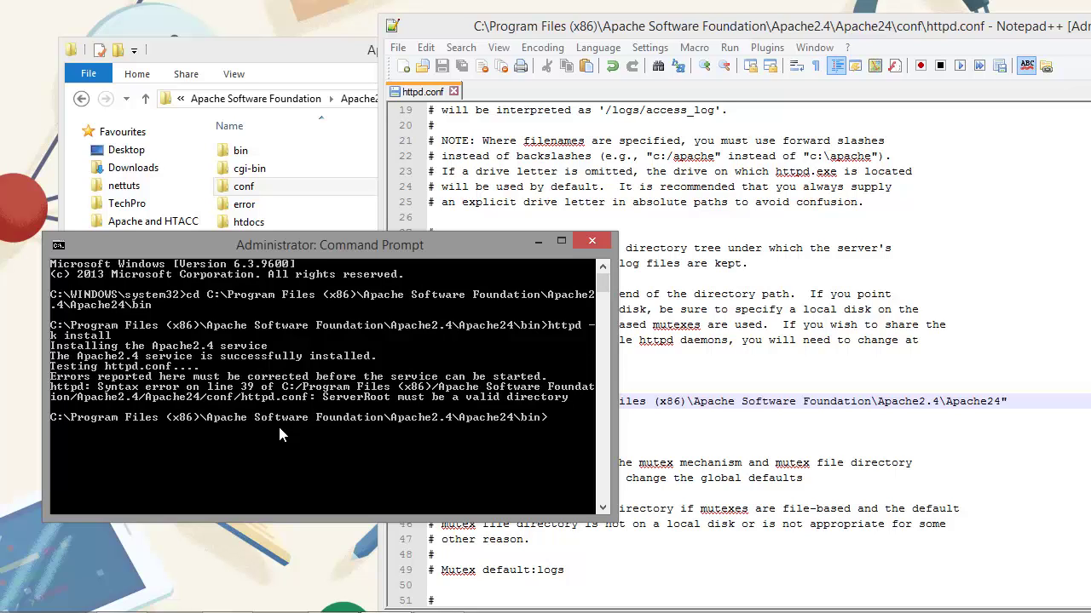
Start the Apache service by running httpd -k start in the administrator Command Prompt.
type("httpd -k start")
key("Return")
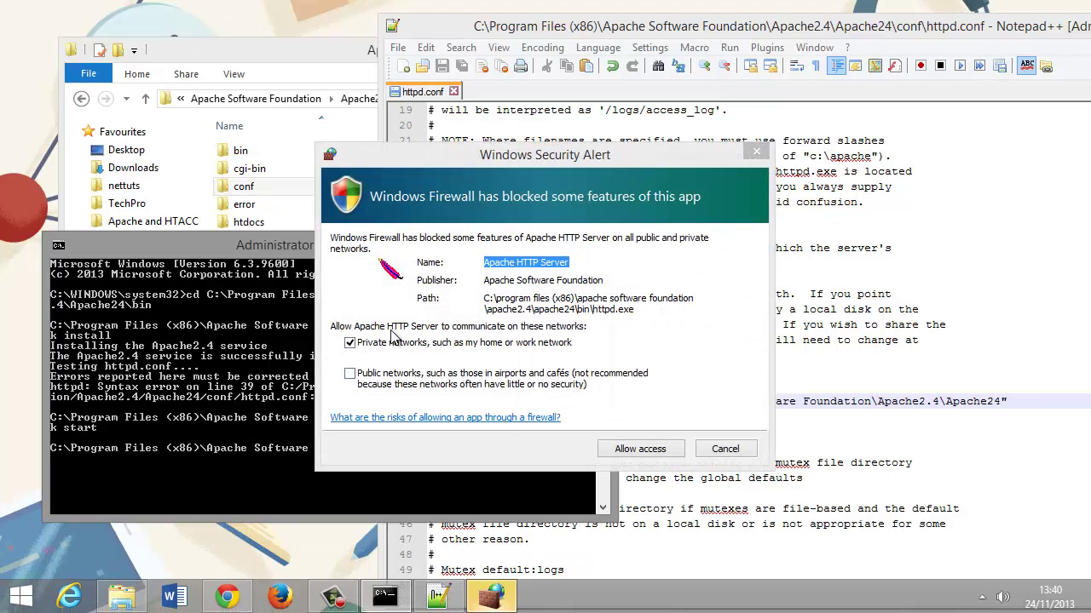
Allow Apache HTTP Server through Windows Firewall on private networks and run httpd -k start again.
left_click(661, 451)
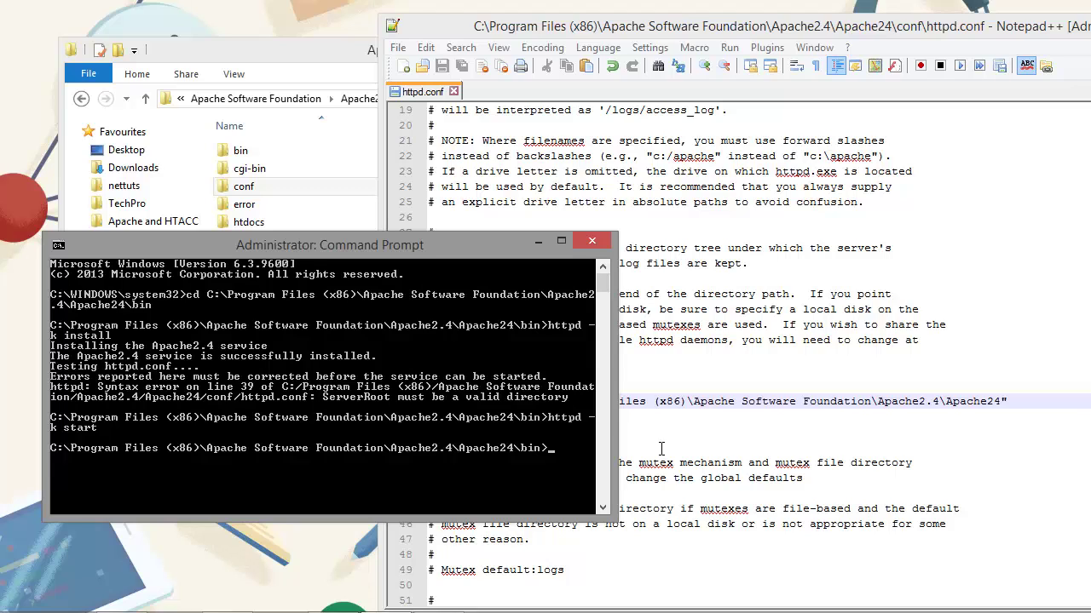
key("Up")
key("Return")
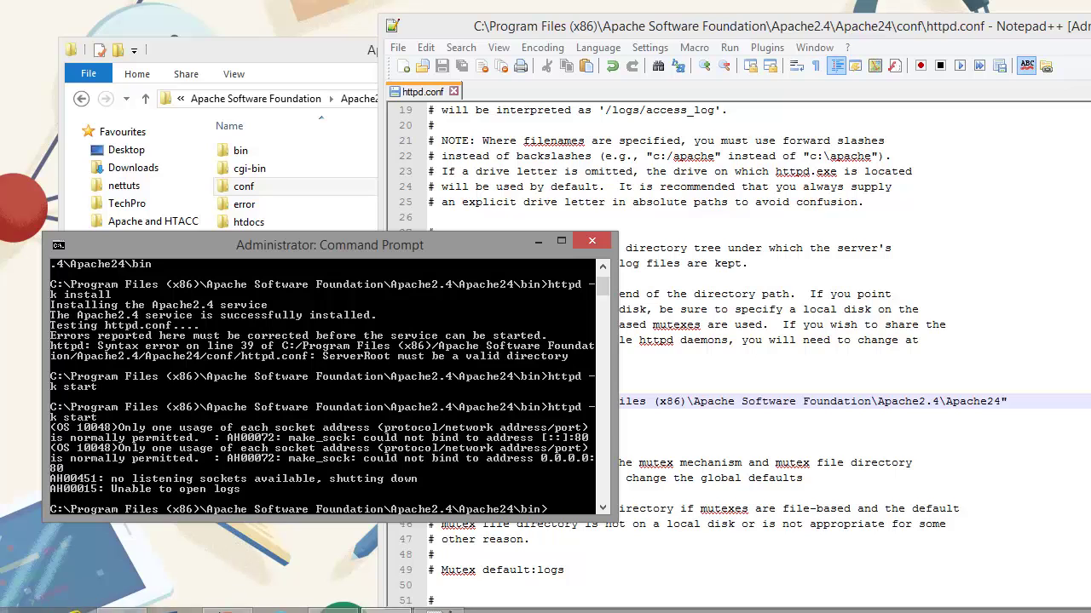
Switch to Chrome, load localhost to check the Apache test page, and minimise the browser.
left_click(226, 604)
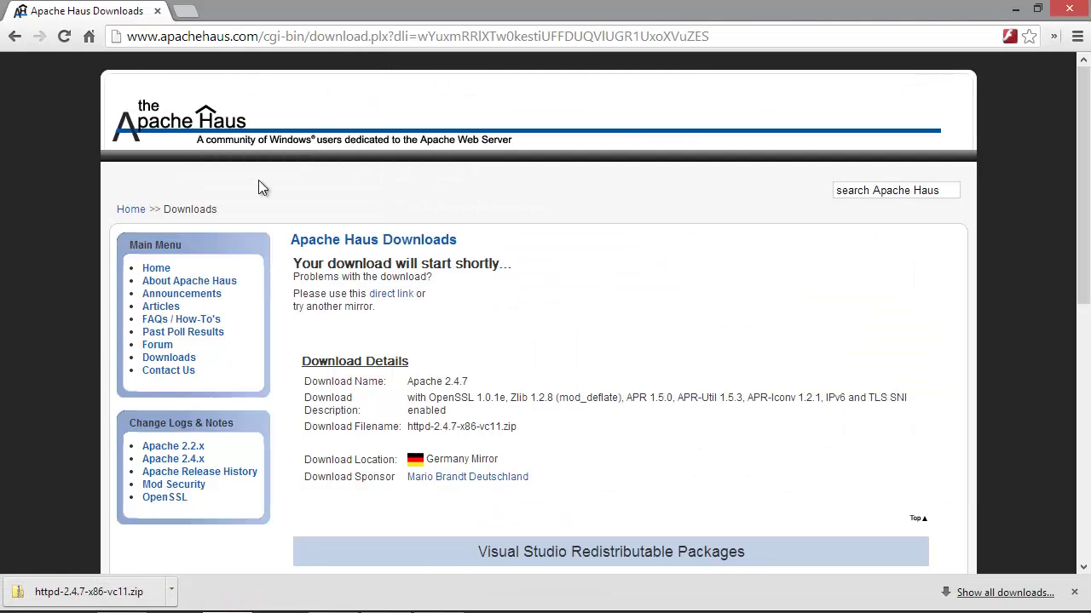
left_click(730, 35)
key("BackSpace")
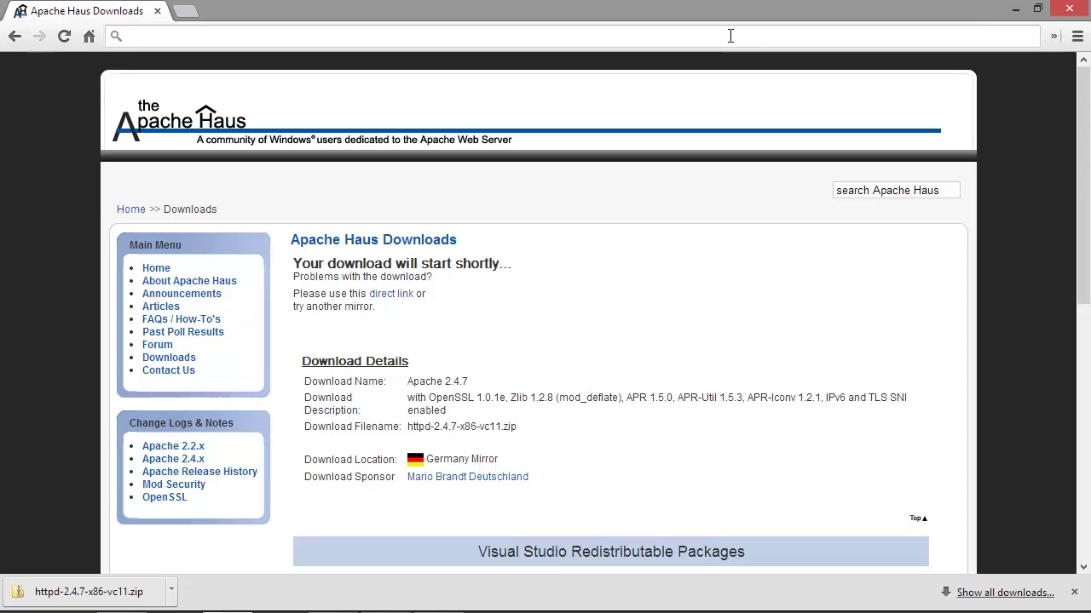
type("localhost")
key("Return")
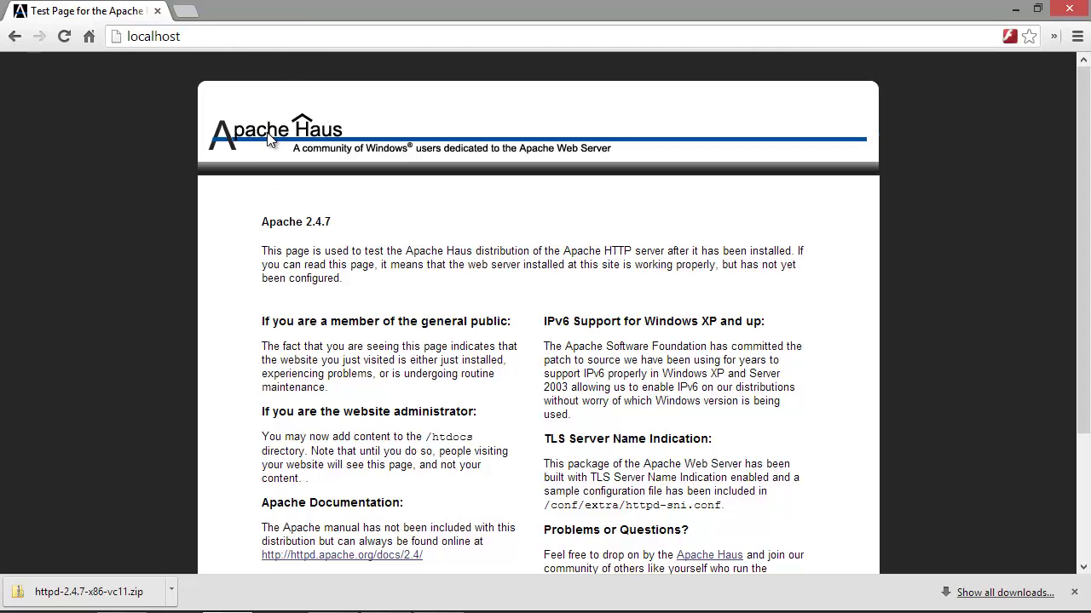
scroll(457, 247, "down", 2)
scroll(457, 247, "up", 2)
left_click(1015, 8)
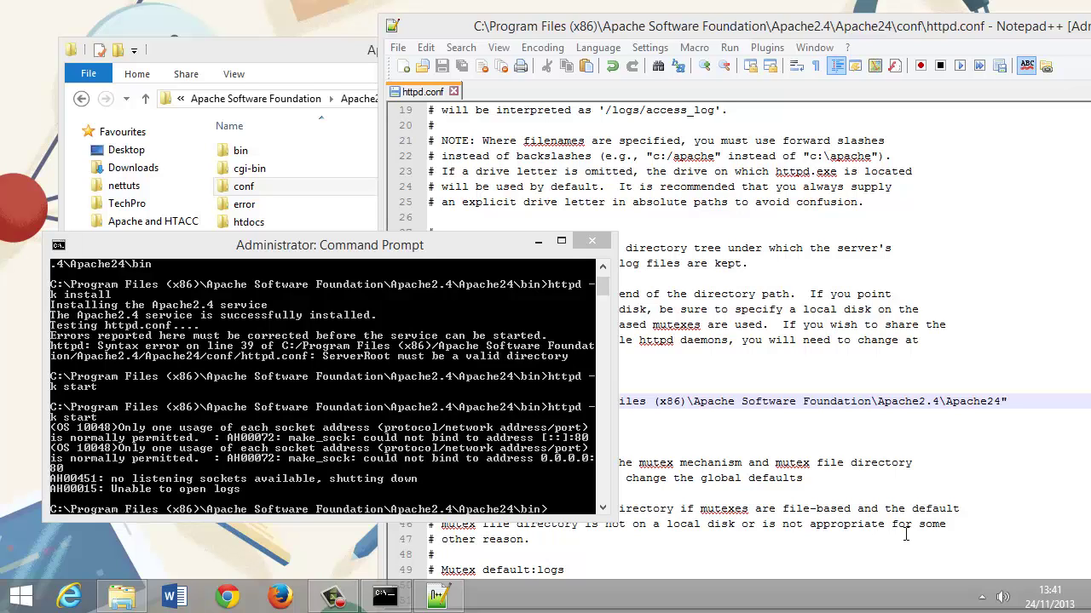
Check the hidden notification icons and close the Notepad++ window containing httpd.conf.
left_click(980, 599)
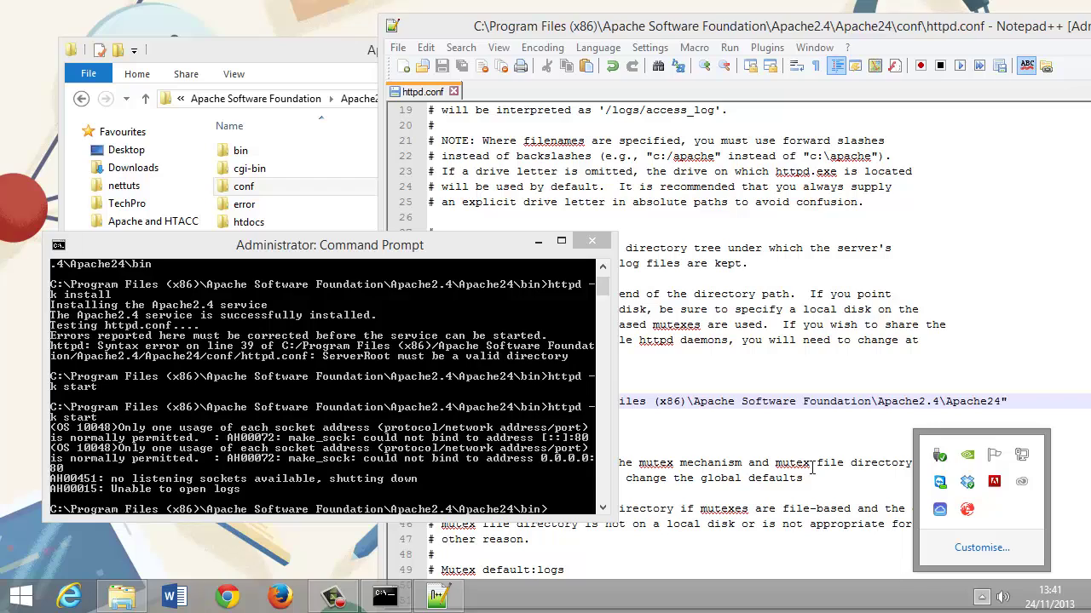
left_click(832, 494)
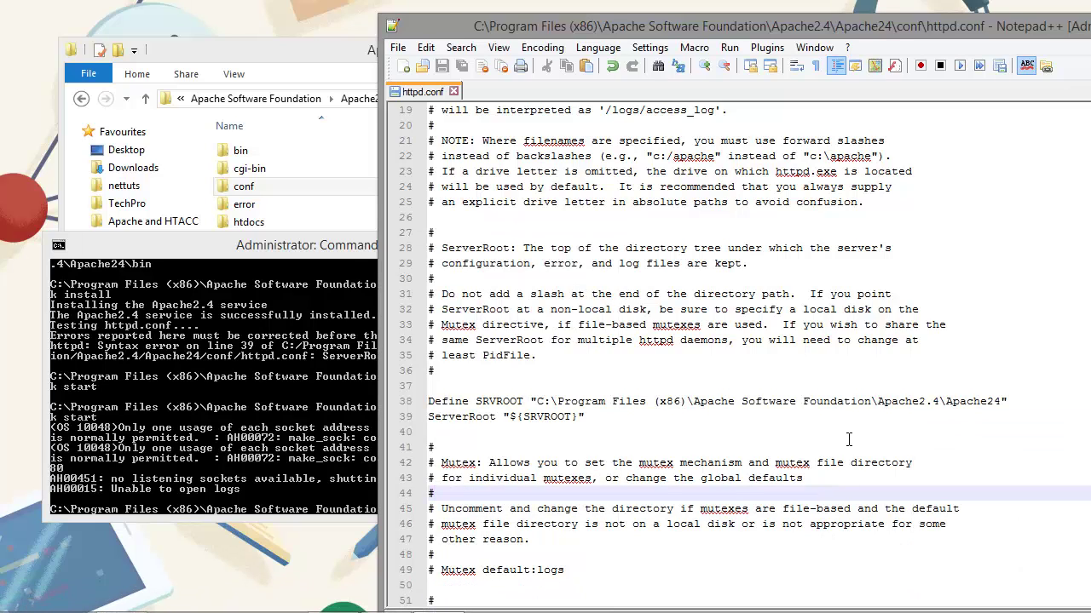
left_click_drag(867, 25, 625, 33)
left_click(987, 33)
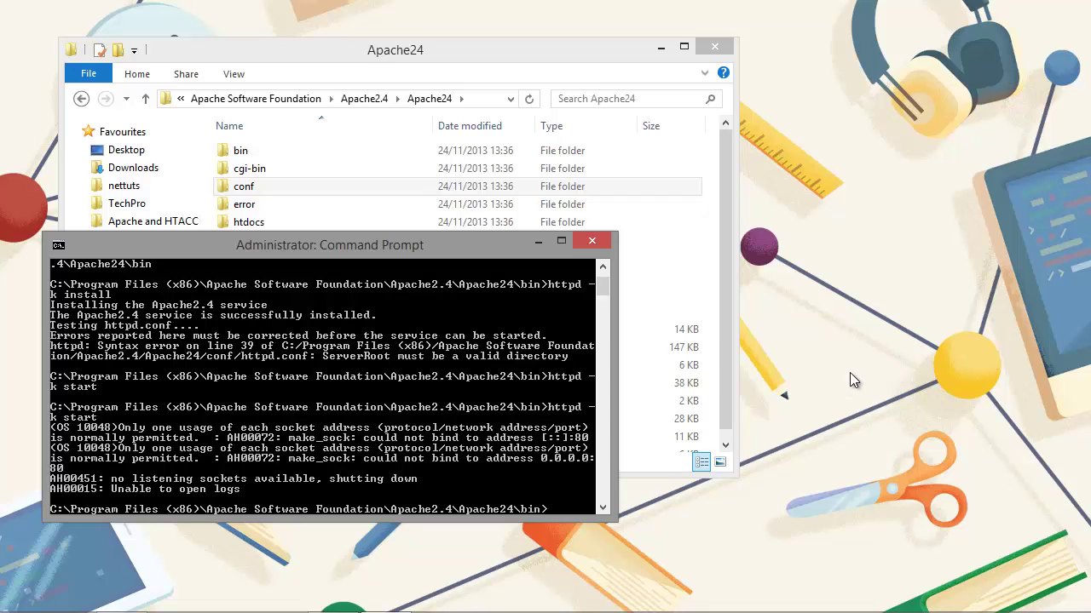
Open the bin folder inside Apache24 in File Explorer and select ApacheMonitor.exe.
left_click(492, 61)
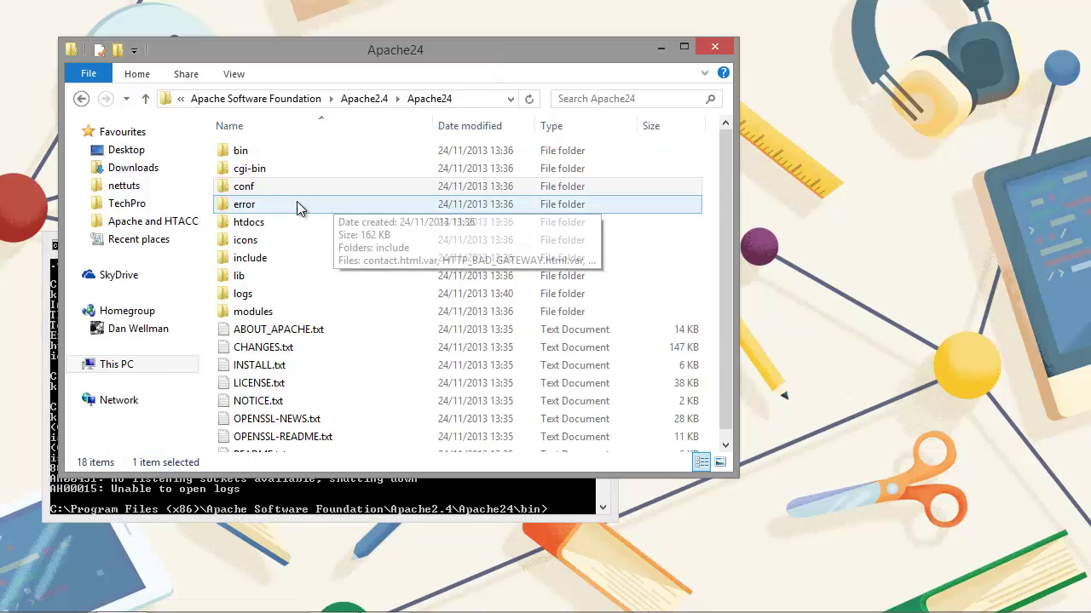
double_click(298, 150)
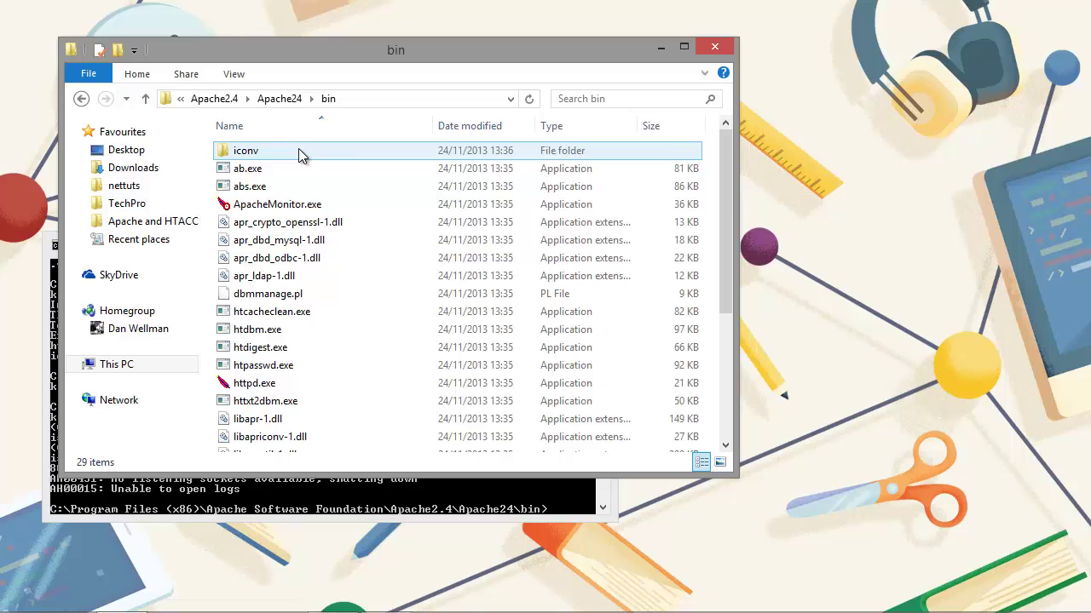
left_click(293, 206)
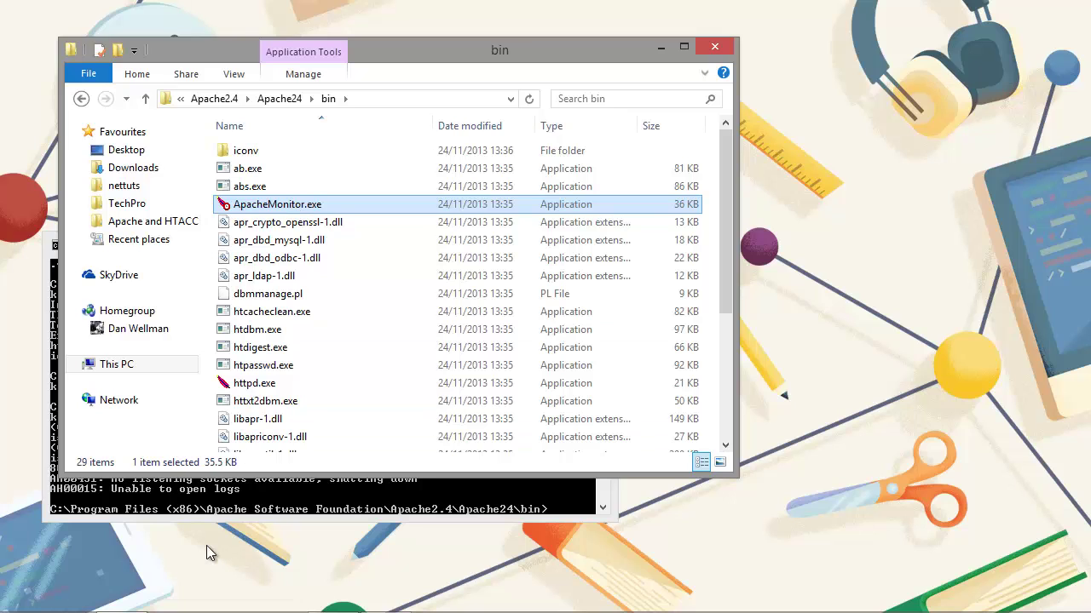
Open the Windows Start-up folder by running shell:startup.
right_click(10, 603)
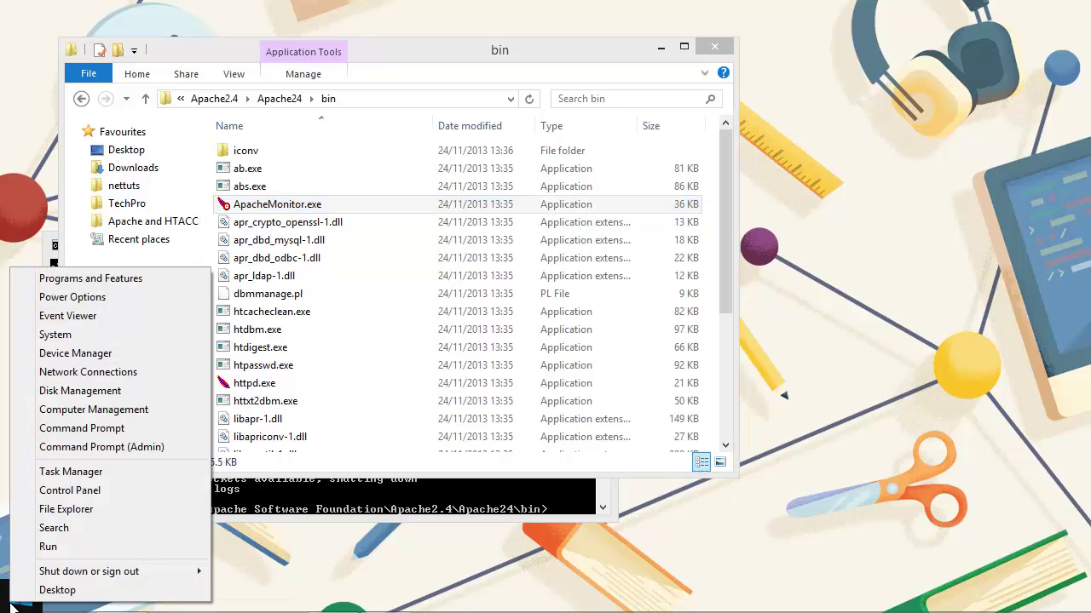
left_click(73, 548)
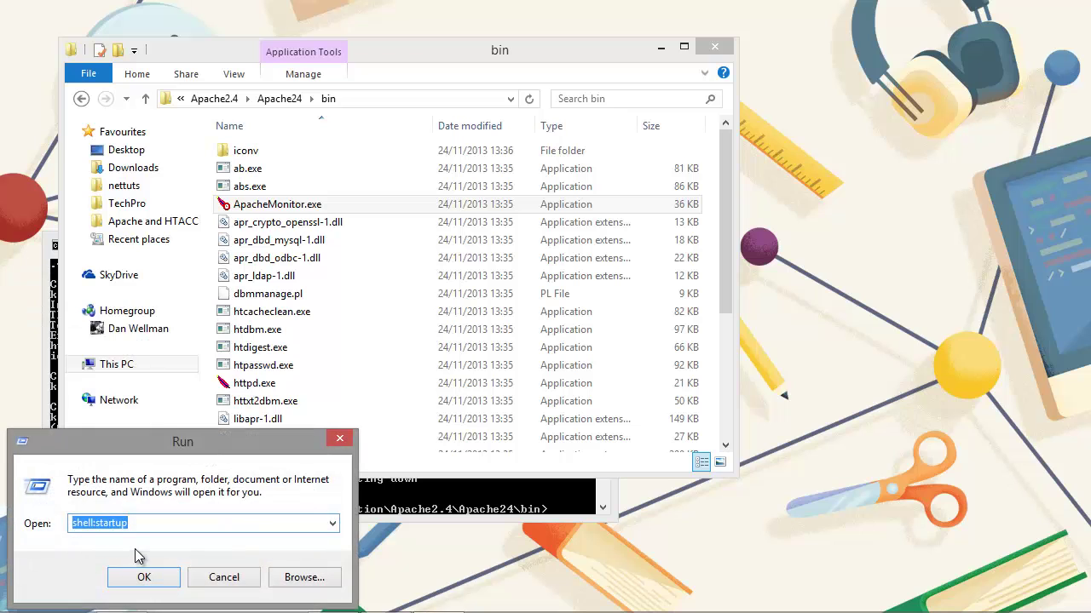
left_click(158, 523)
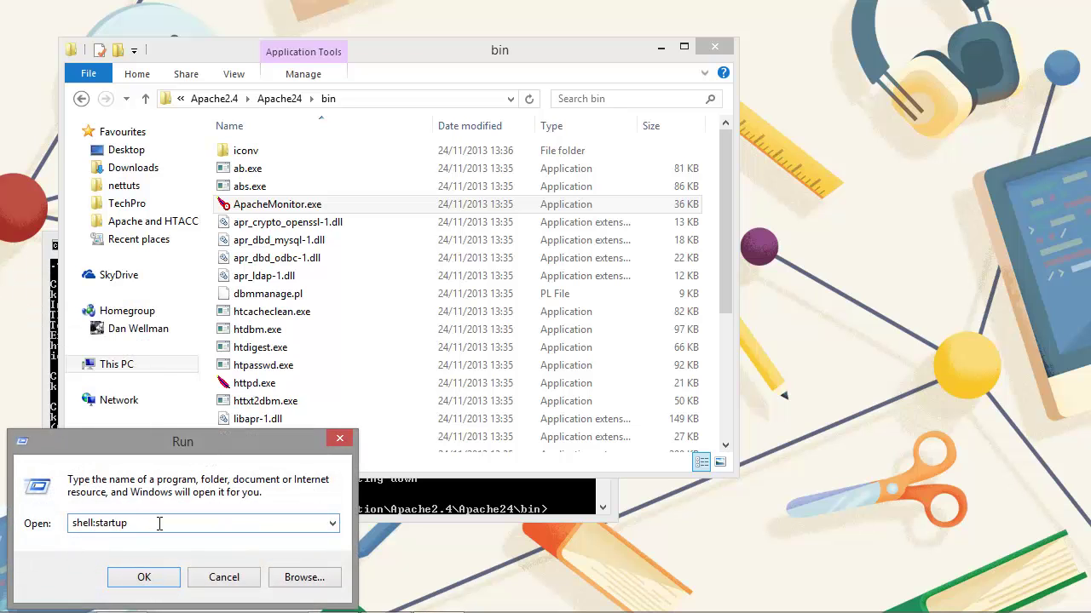
key("Return")
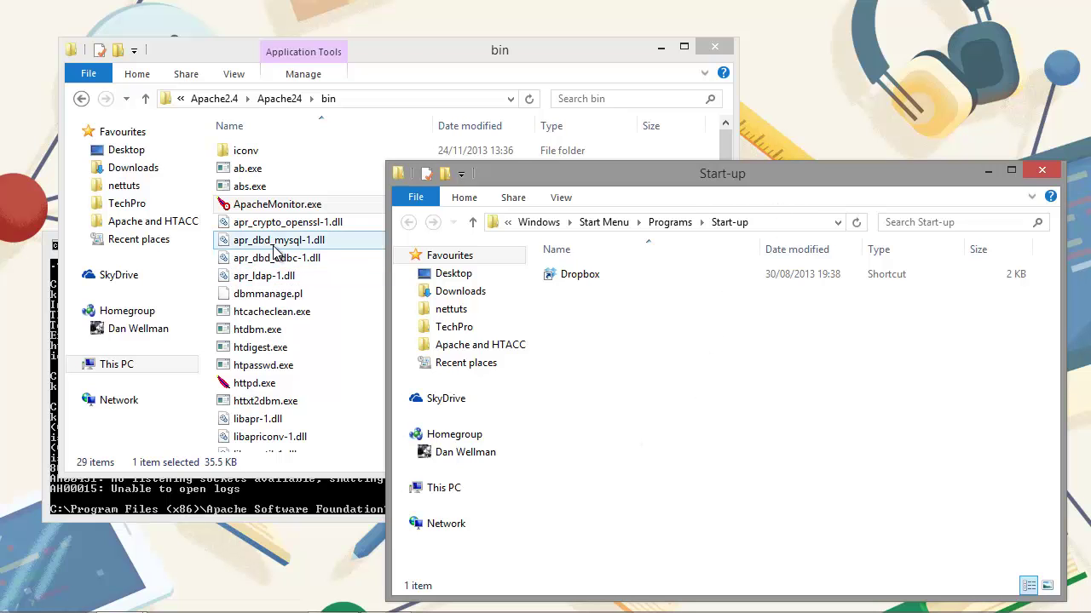
Copy ApacheMonitor.exe from the Apache24 bin folder into the Start-up folder.
left_click(281, 206)
right_click(283, 207)
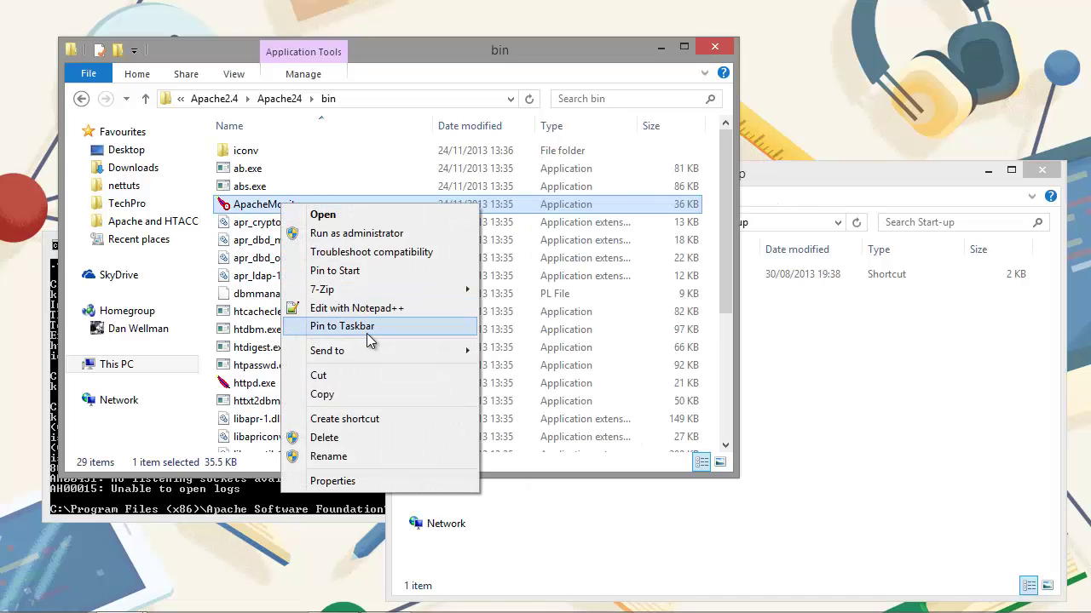
left_click(355, 402)
left_click(813, 374)
right_click(627, 403)
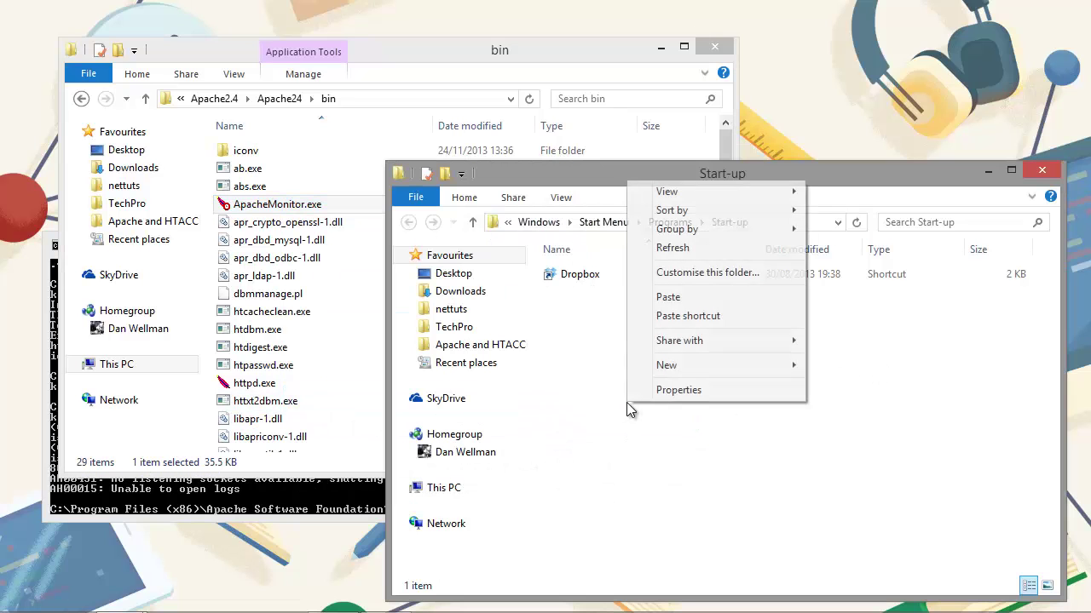
left_click(668, 297)
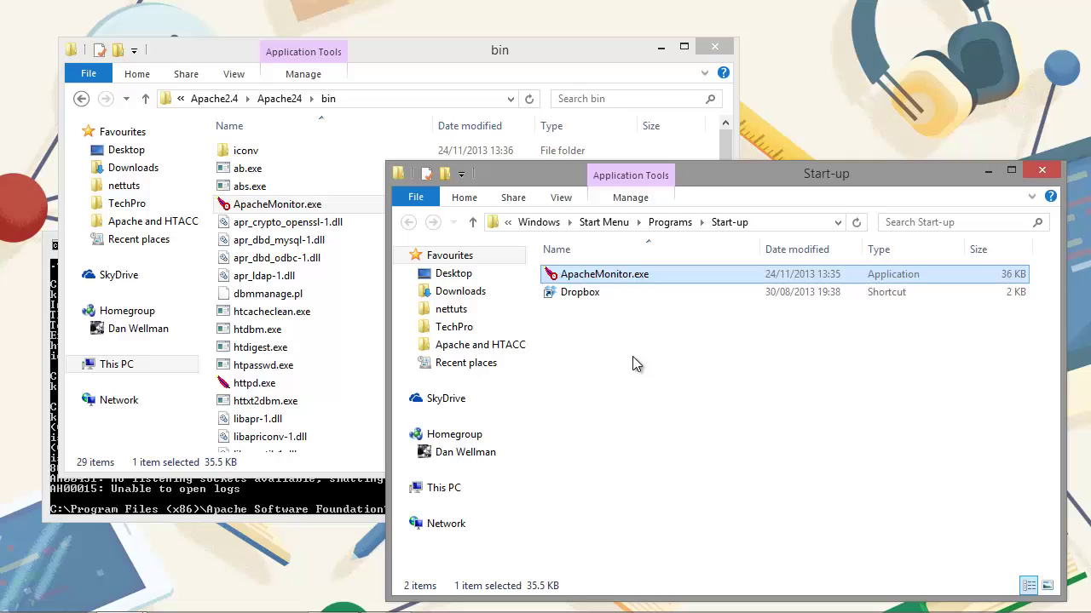
Try to launch ApacheMonitor.exe from the Start-up folder and check the hidden notification icons for it.
double_click(616, 274)
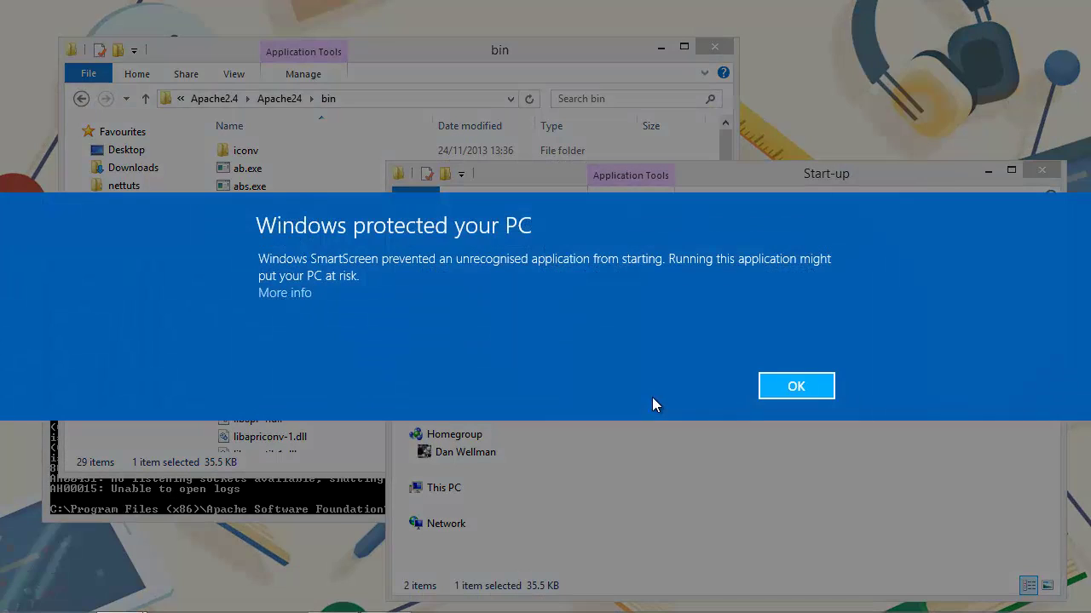
left_click(822, 384)
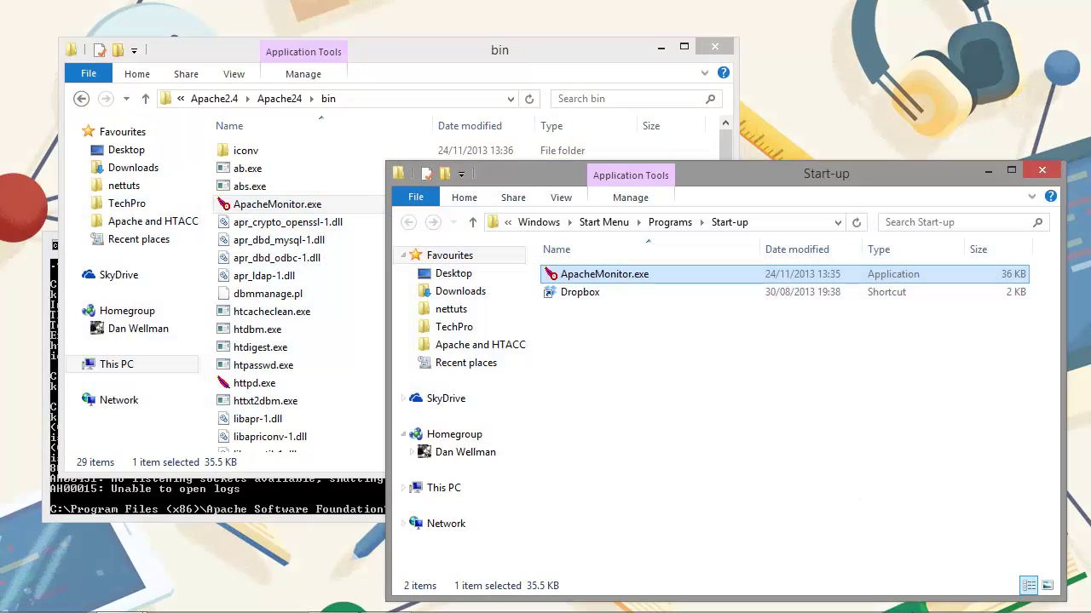
left_click(981, 597)
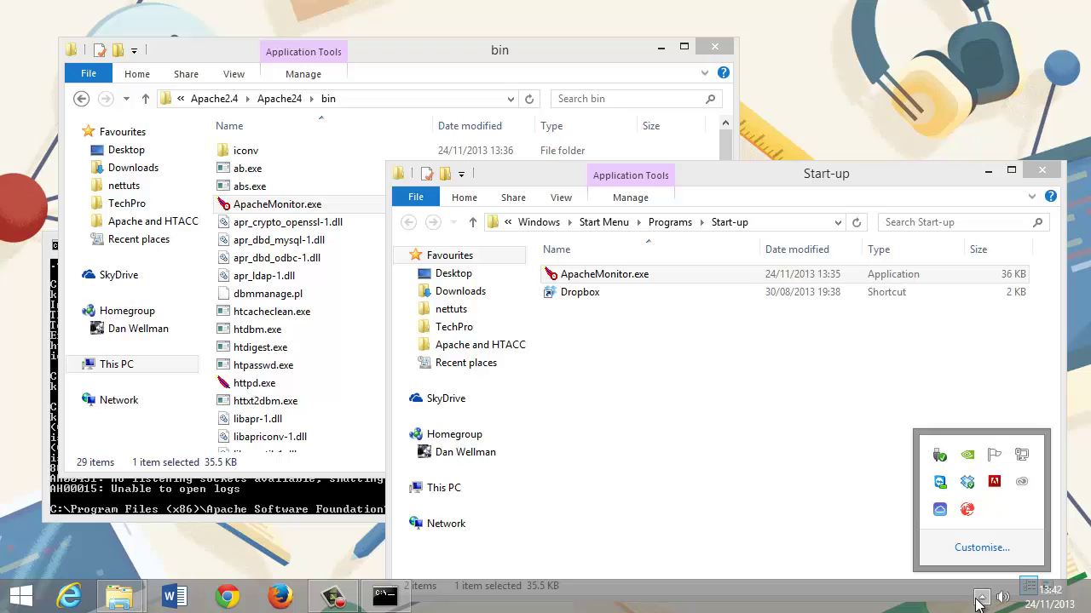
left_click(577, 349)
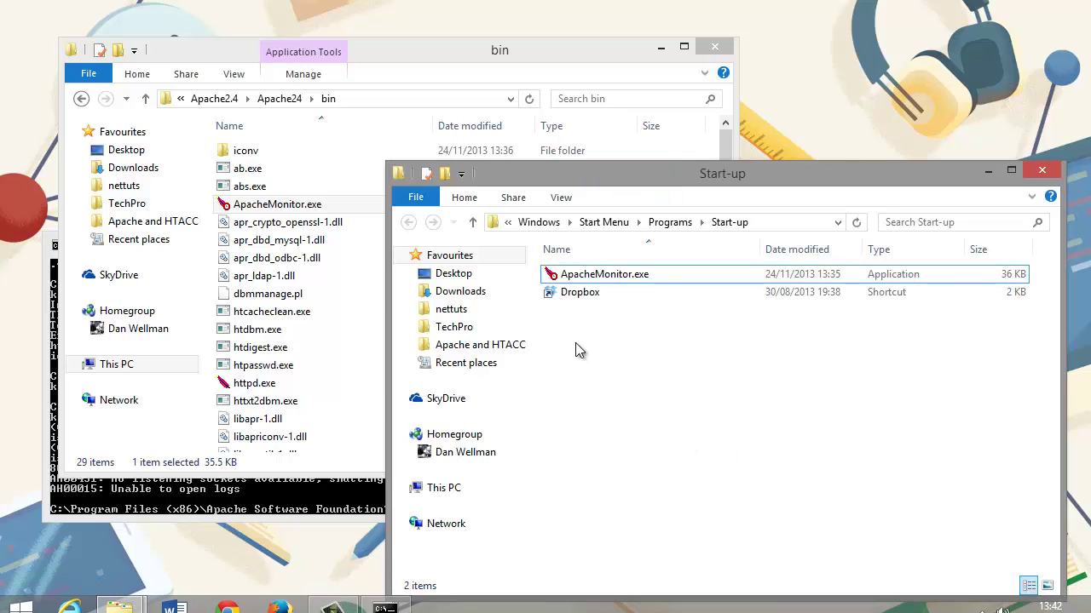
Launch ApacheMonitor.exe from the Start-up folder, choosing to run it anyway despite the SmartScreen warning.
left_click(628, 281)
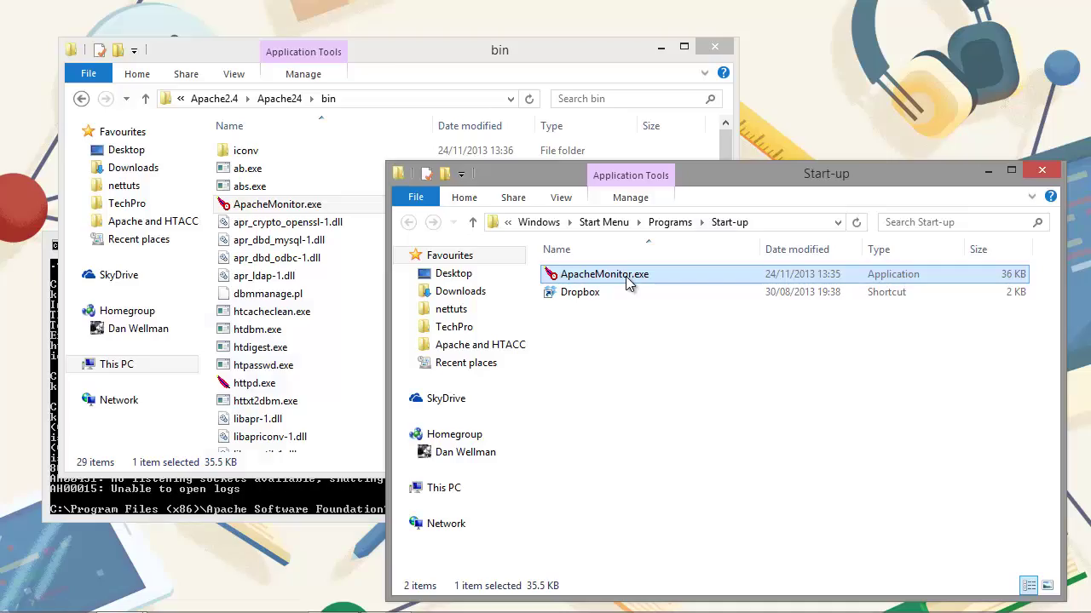
double_click(626, 277)
left_click(283, 293)
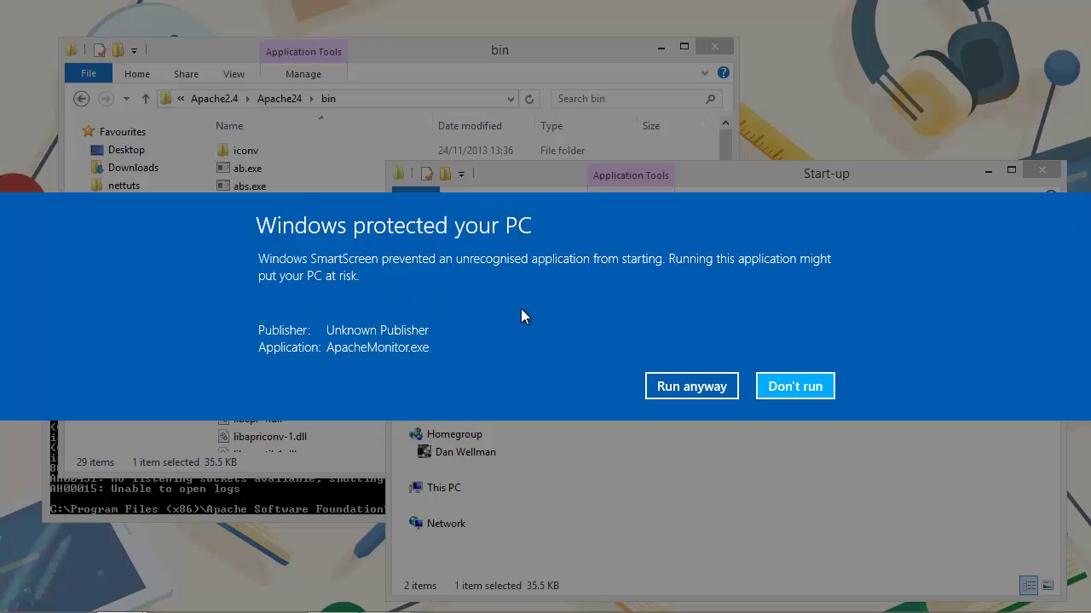
left_click(675, 394)
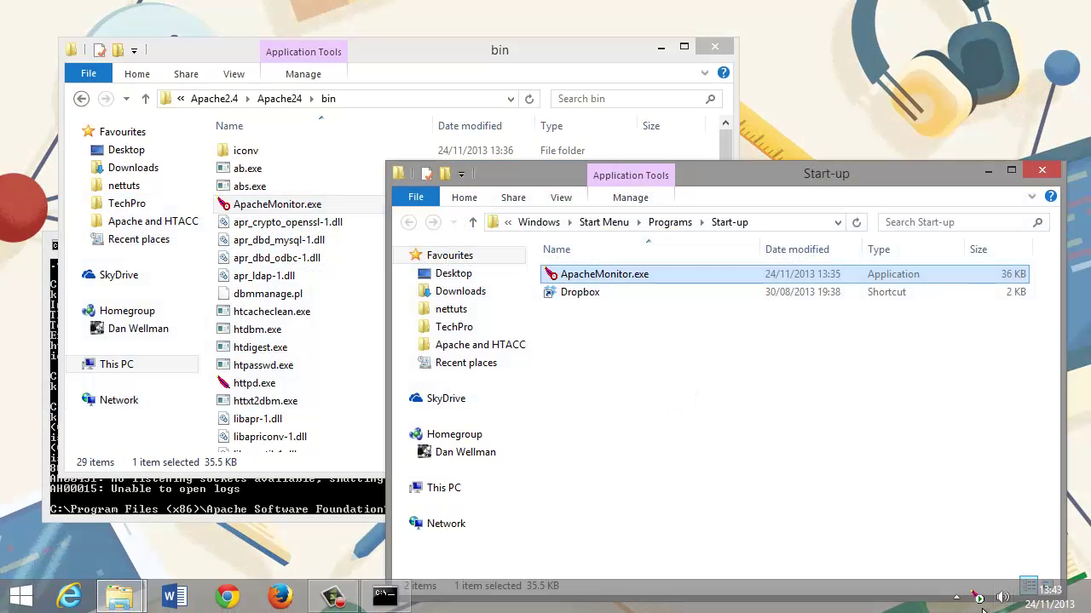
Stop the Apache2.4 service through the Apache Monitor notification icon.
mouse_move(980, 600)
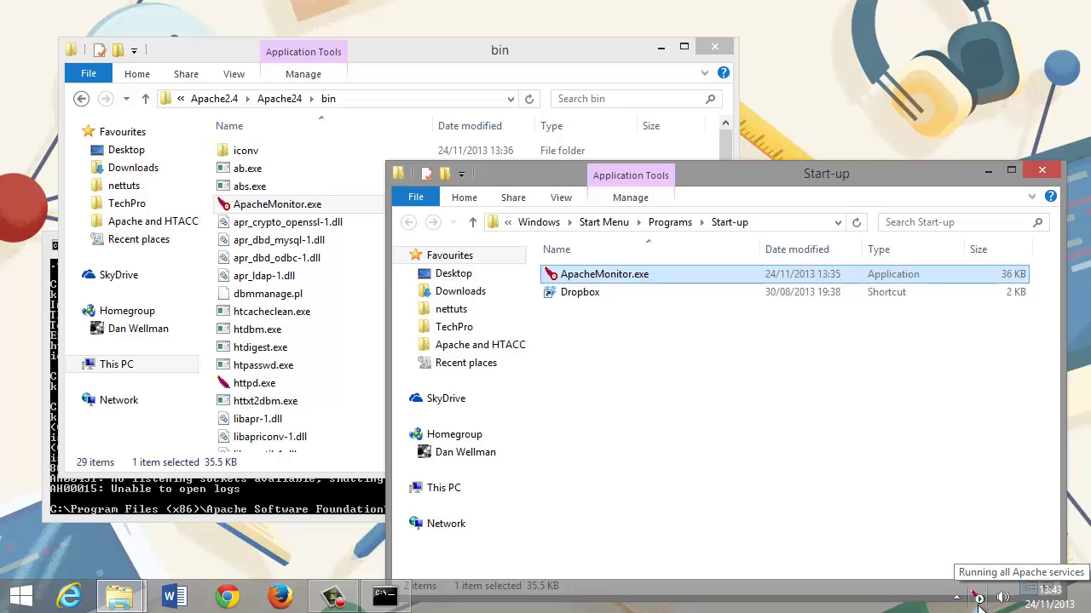
left_click(979, 598)
mouse_move(1005, 594)
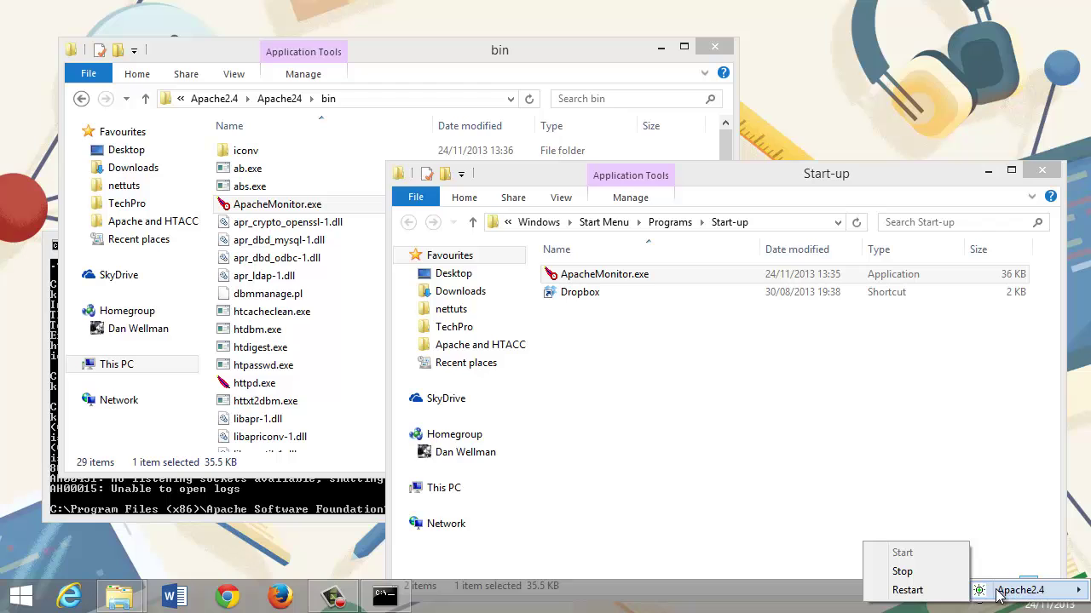
left_click(928, 576)
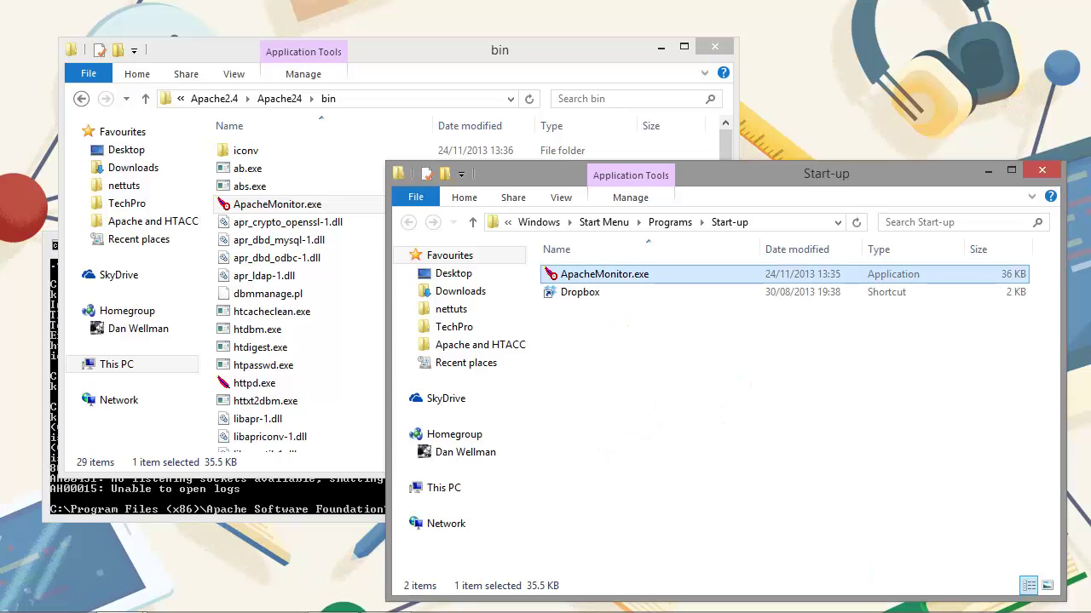
Start the Apache2.4 service again from Apache Monitor among the hidden notification icons.
left_click(987, 596)
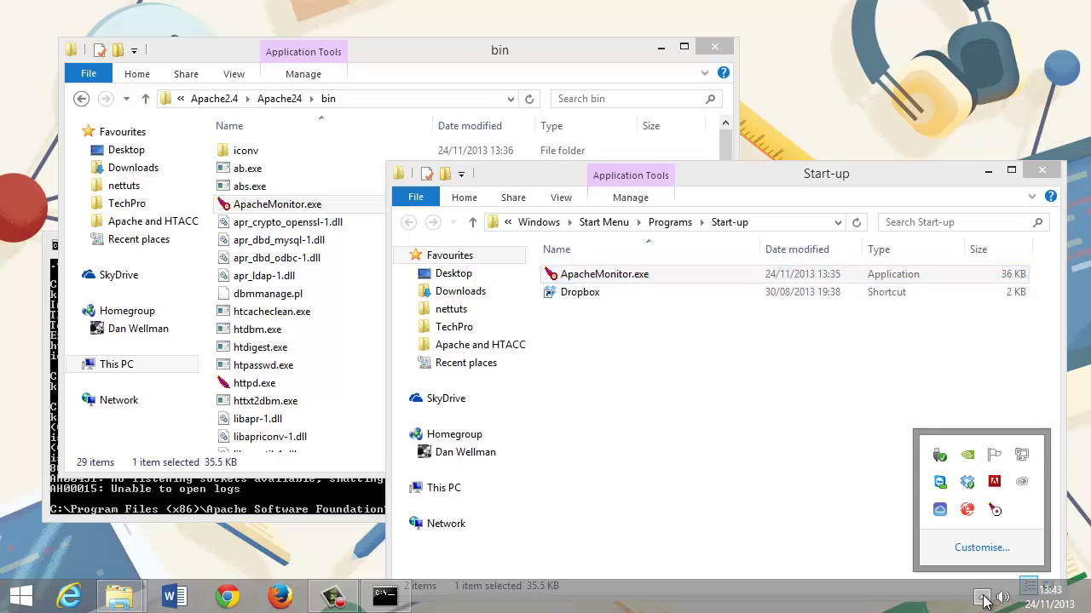
left_click(993, 509)
mouse_move(1003, 522)
left_click(901, 519)
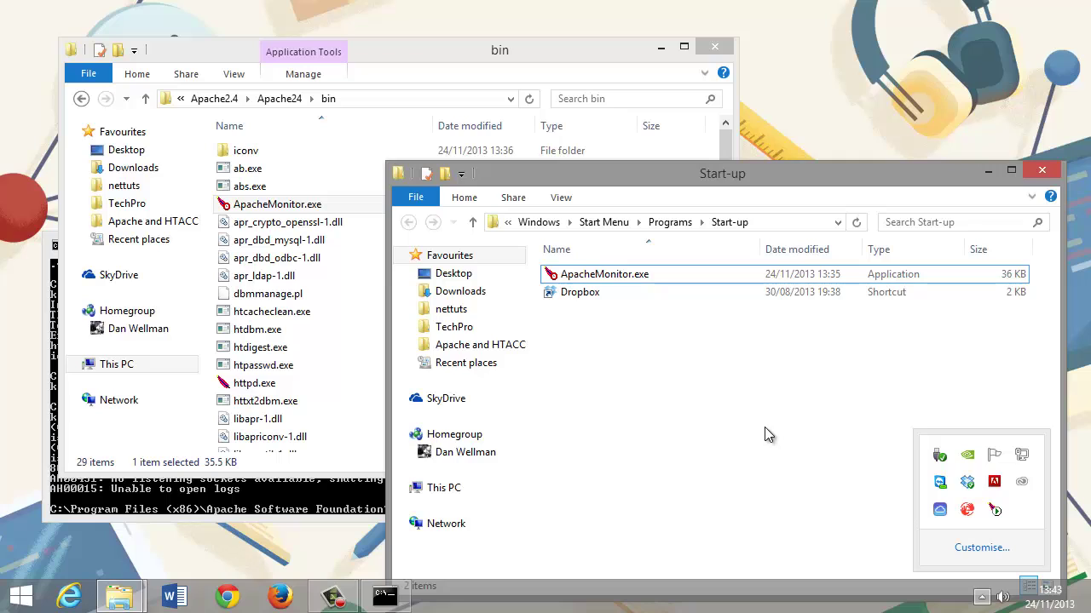
left_click(795, 444)
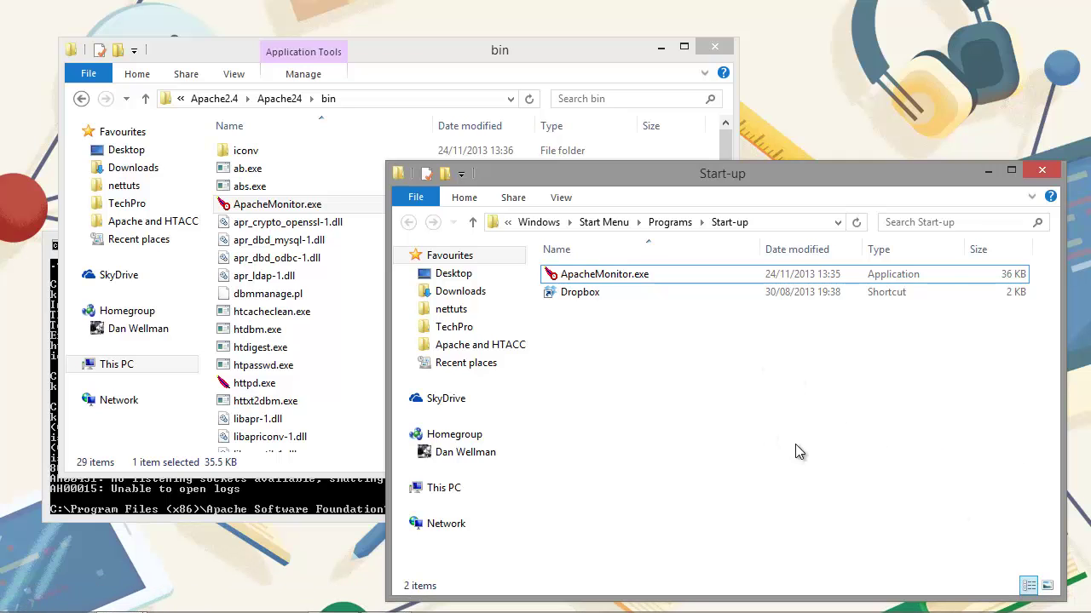